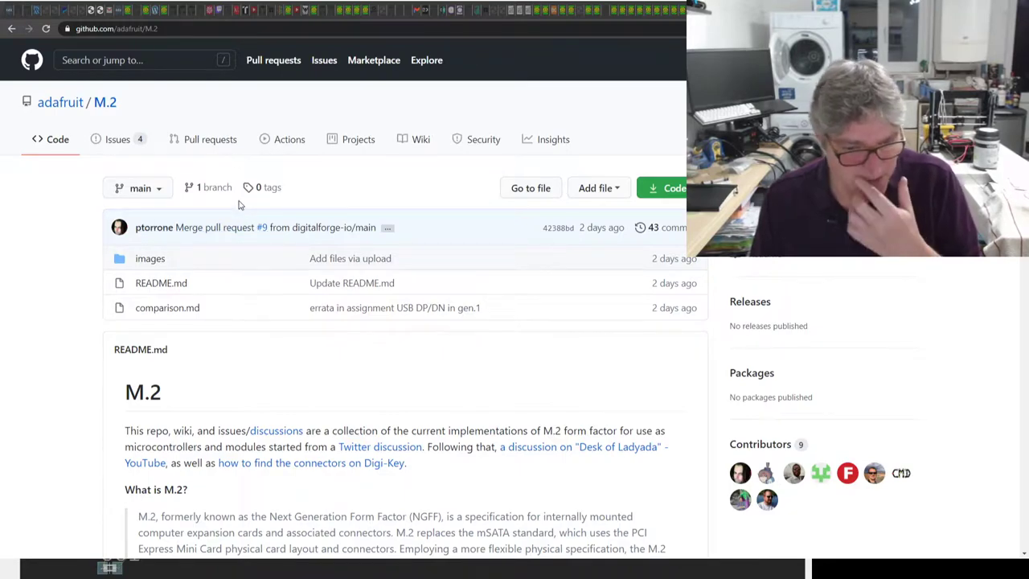
# Open the "Standard Discussion" issue of the adafruit/M.2 repository and review the module size drawings and the Module Key E pinout table
pyautogui.click(107, 141)
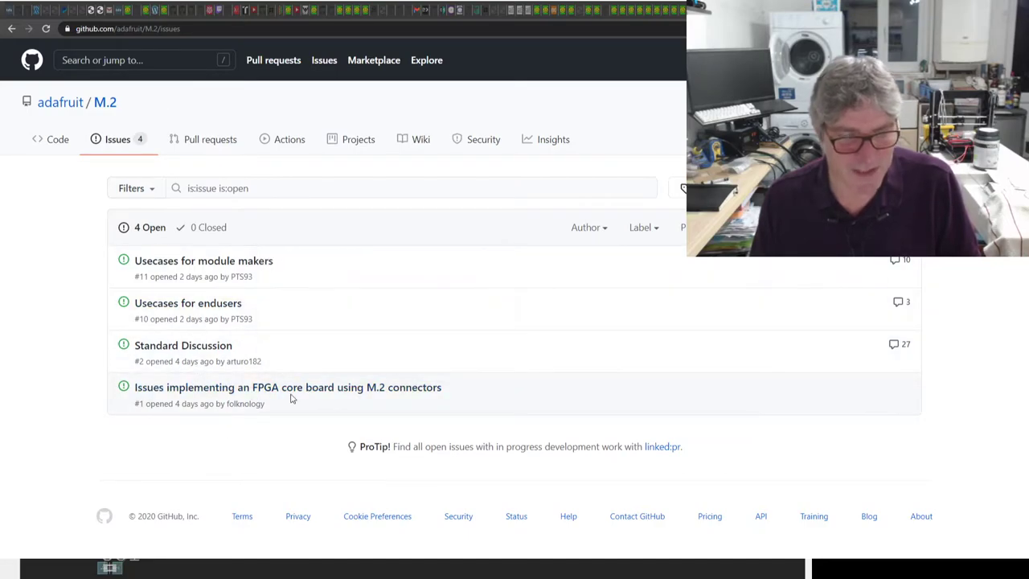
pyautogui.click(202, 345)
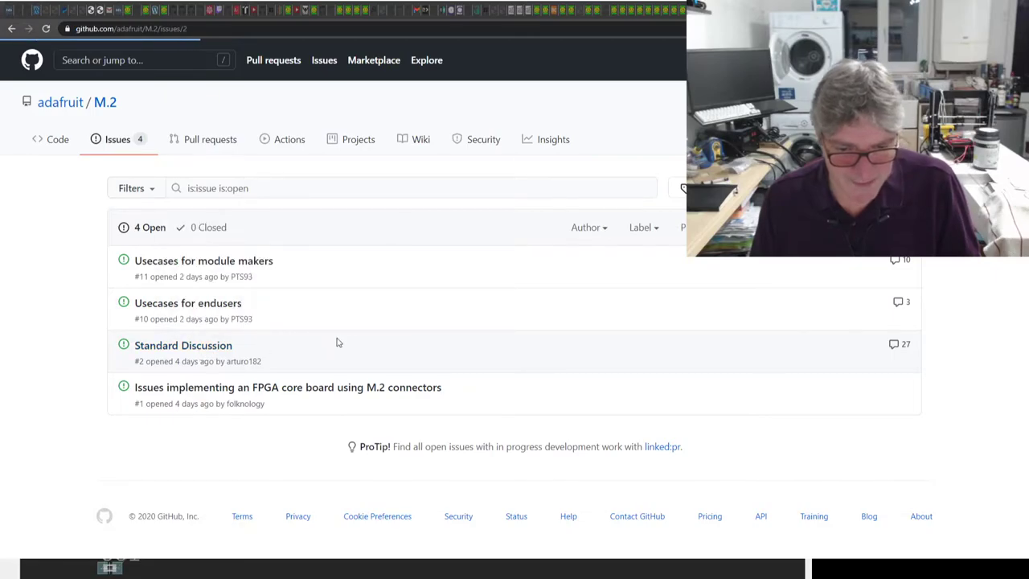
pyautogui.scroll(-15, 337, 342)
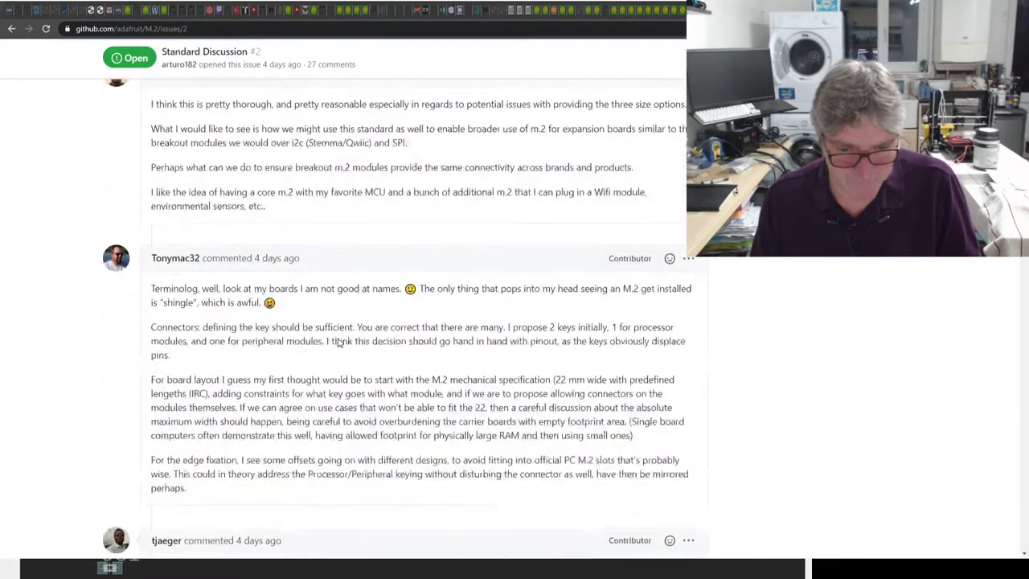
pyautogui.scroll(-5, 337, 337)
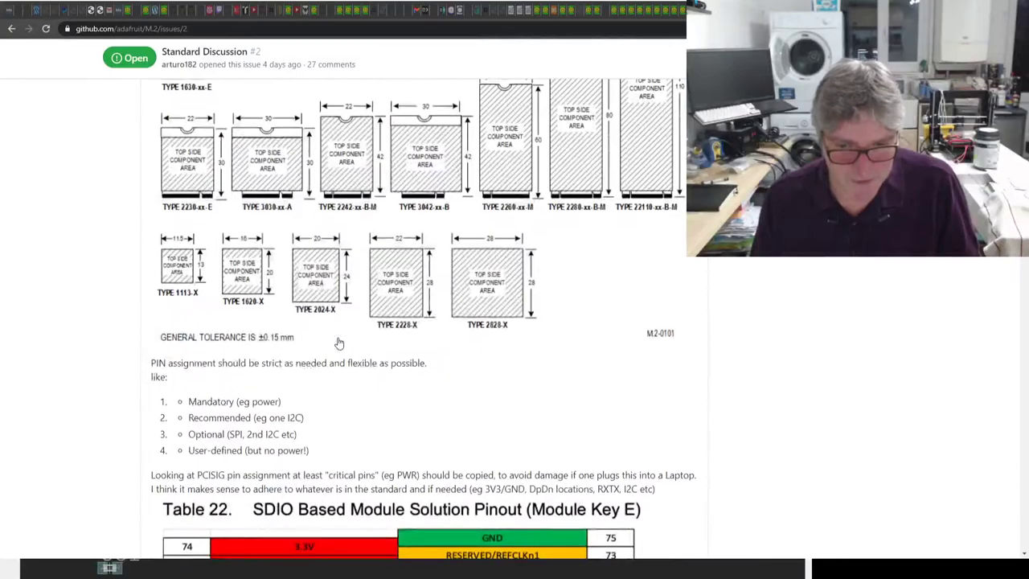
pyautogui.scroll(-8, 339, 343)
pyautogui.scroll(5, 340, 344)
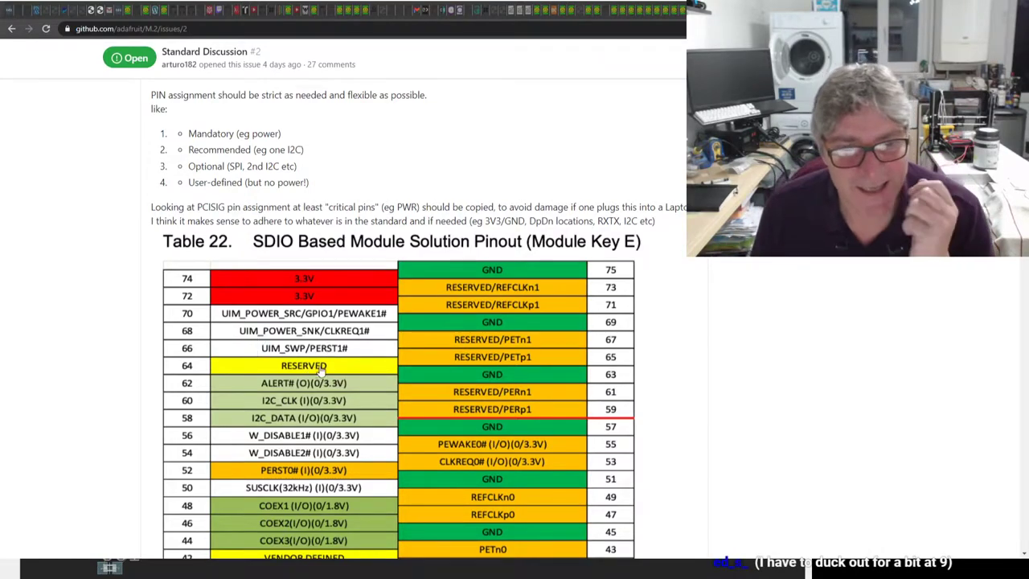
pyautogui.scroll(-2, 447, 411)
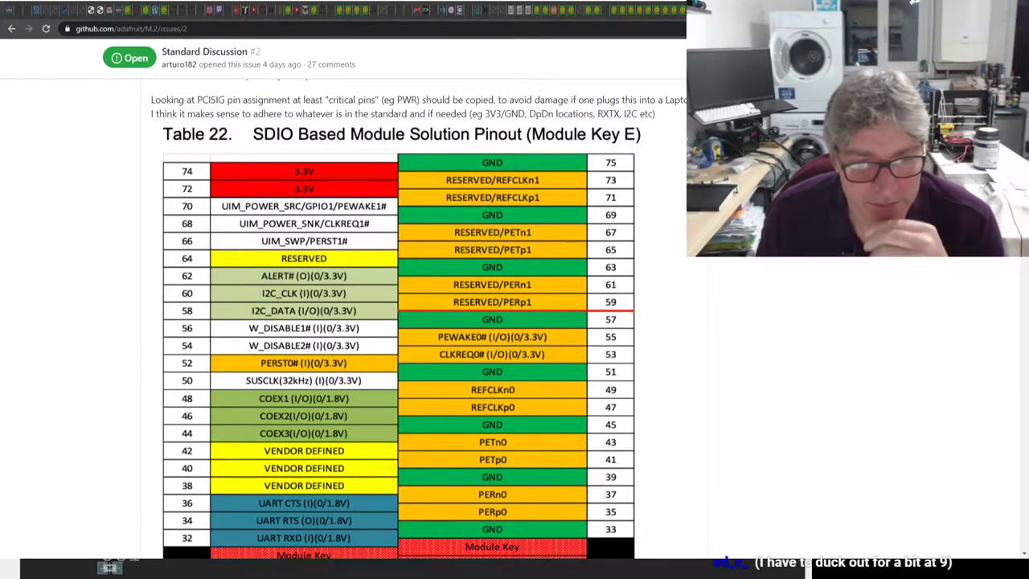
pyautogui.scroll(-6, 466, 327)
pyautogui.scroll(-5, 453, 316)
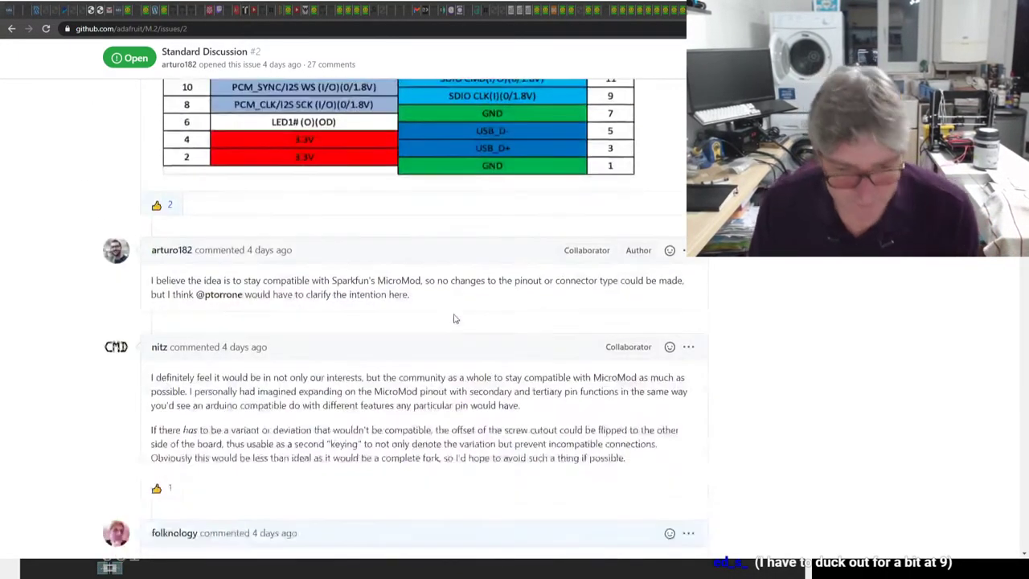
# Read the comments after the pinout table and open the linked public Google spreadsheet comparing the known pinouts
pyautogui.scroll(2, 445, 317)
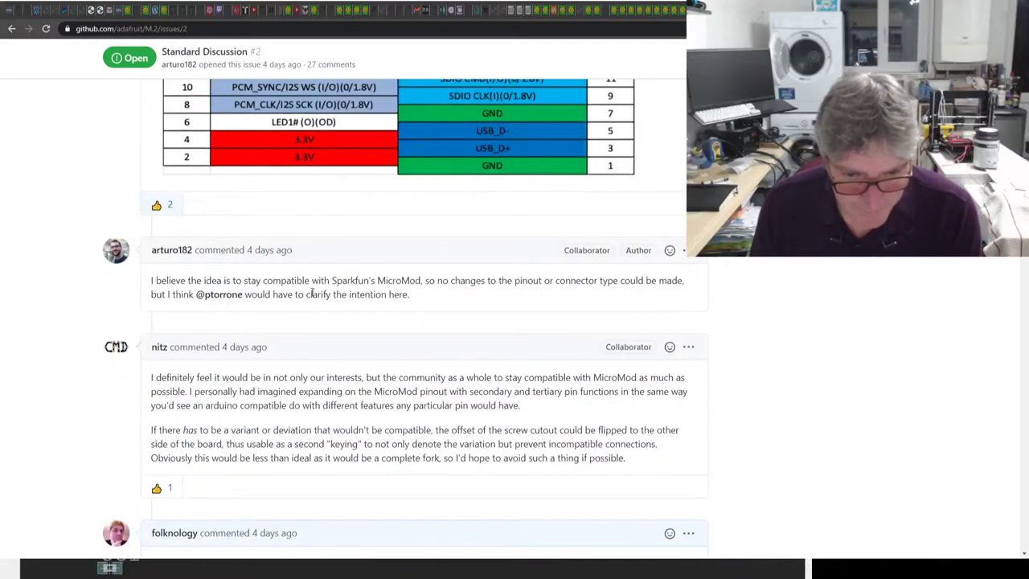
pyautogui.scroll(-2, 312, 294)
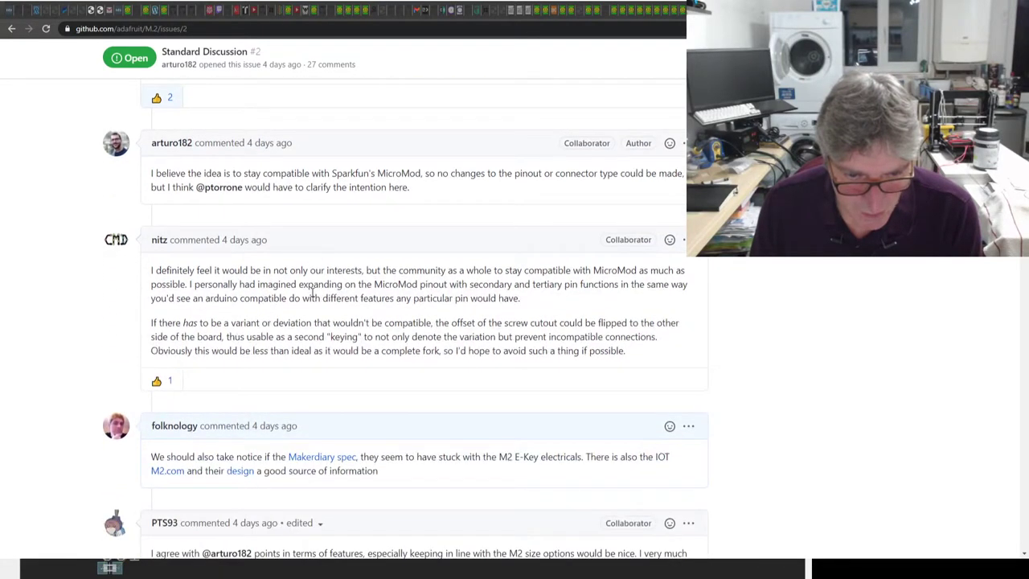
pyautogui.scroll(-2, 312, 293)
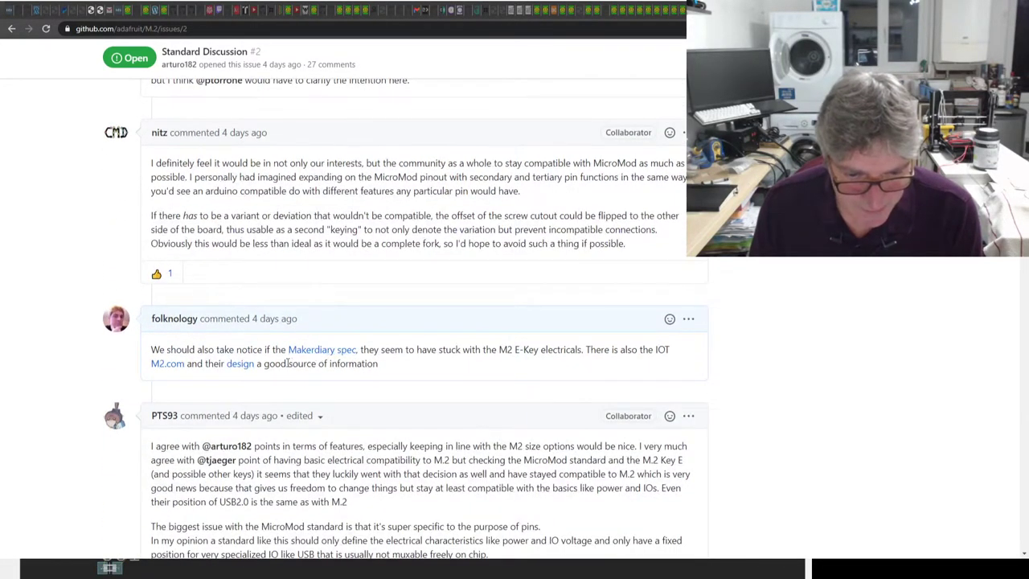
pyautogui.scroll(-9, 237, 381)
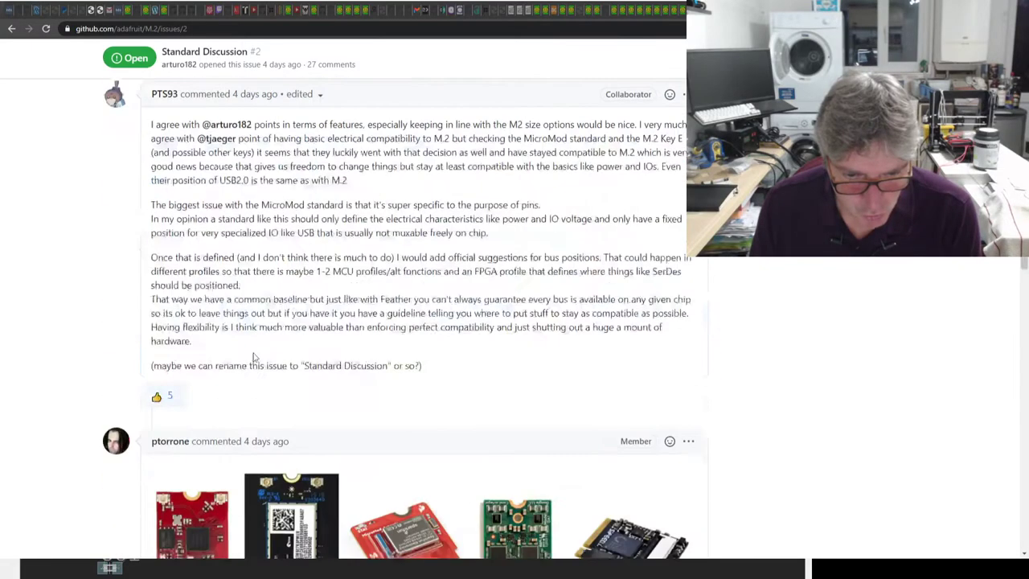
pyautogui.scroll(2, 252, 351)
pyautogui.scroll(-12, 253, 356)
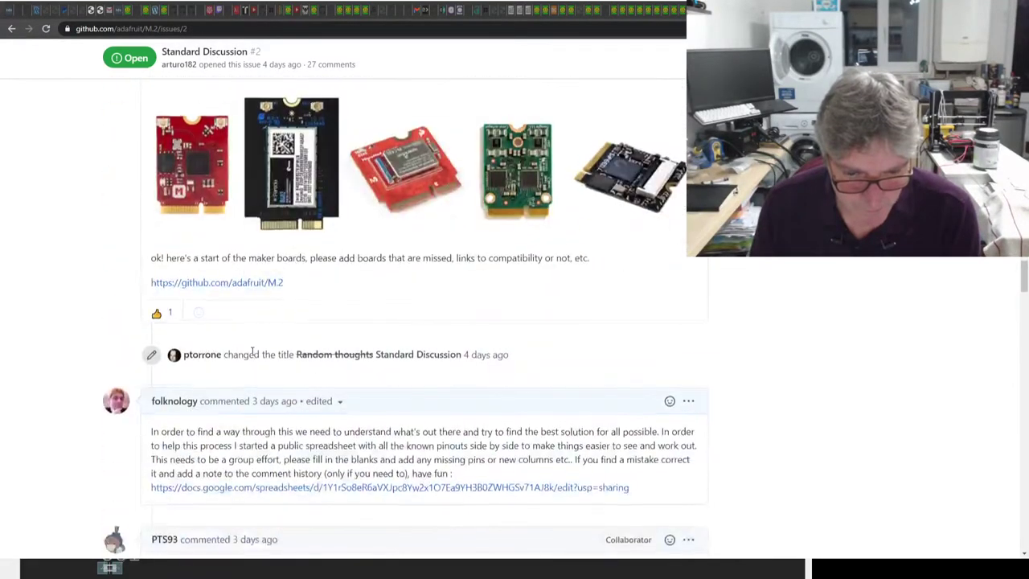
pyautogui.scroll(1, 313, 189)
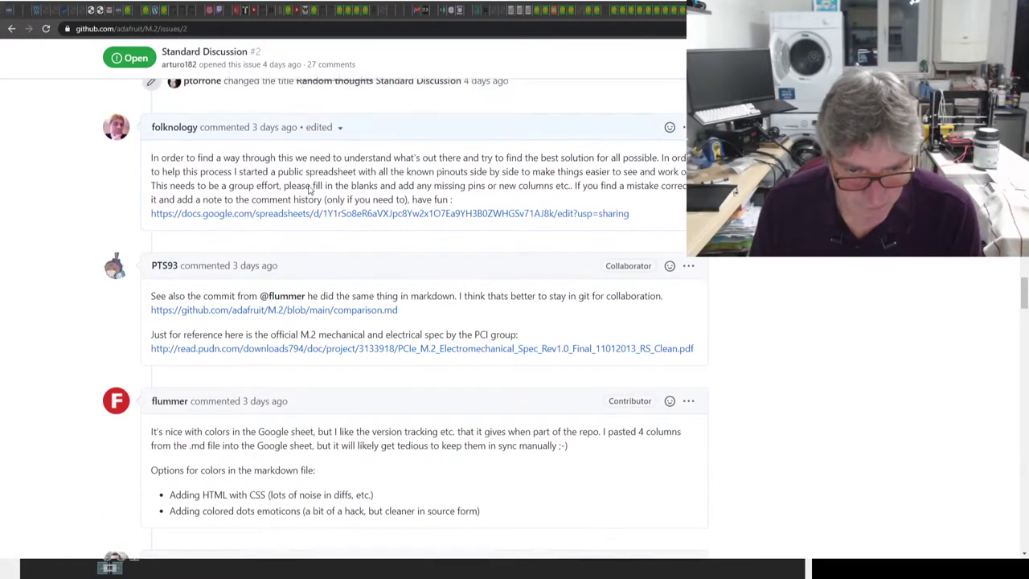
pyautogui.click(362, 221)
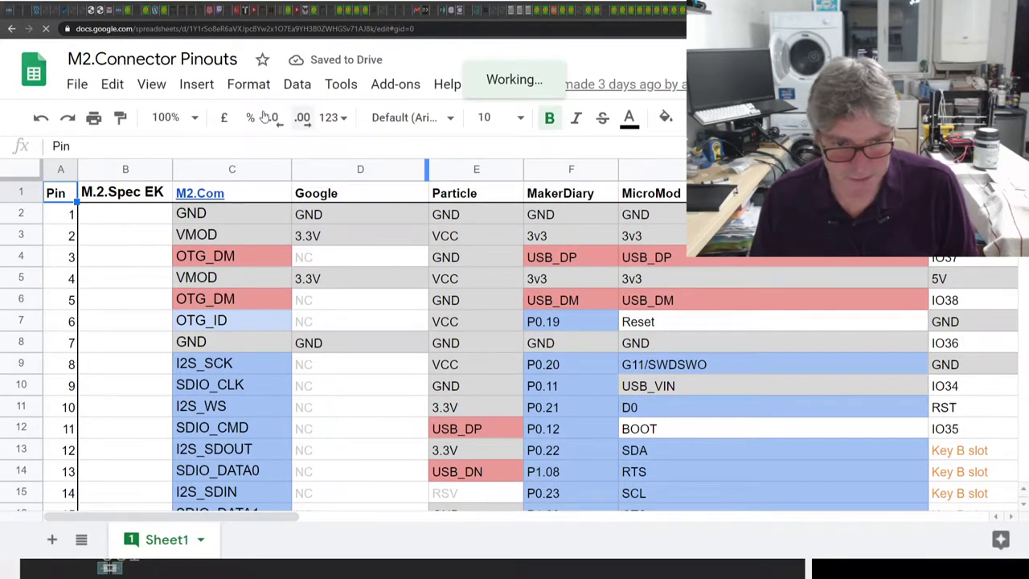
# Dismiss the cell edit history tip and set the zoom of the pinout spreadsheet to 50%
pyautogui.click(194, 118)
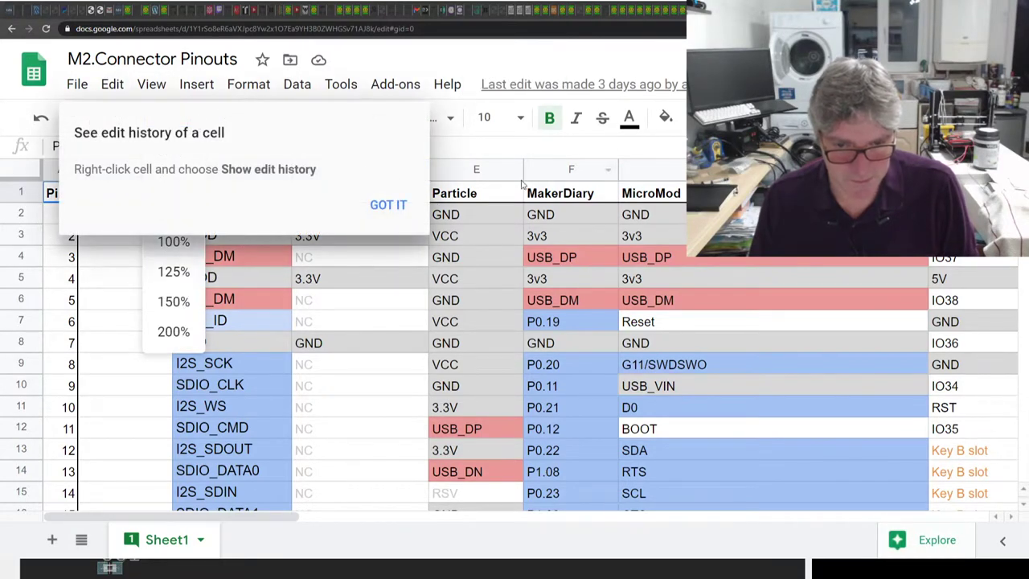
pyautogui.click(388, 206)
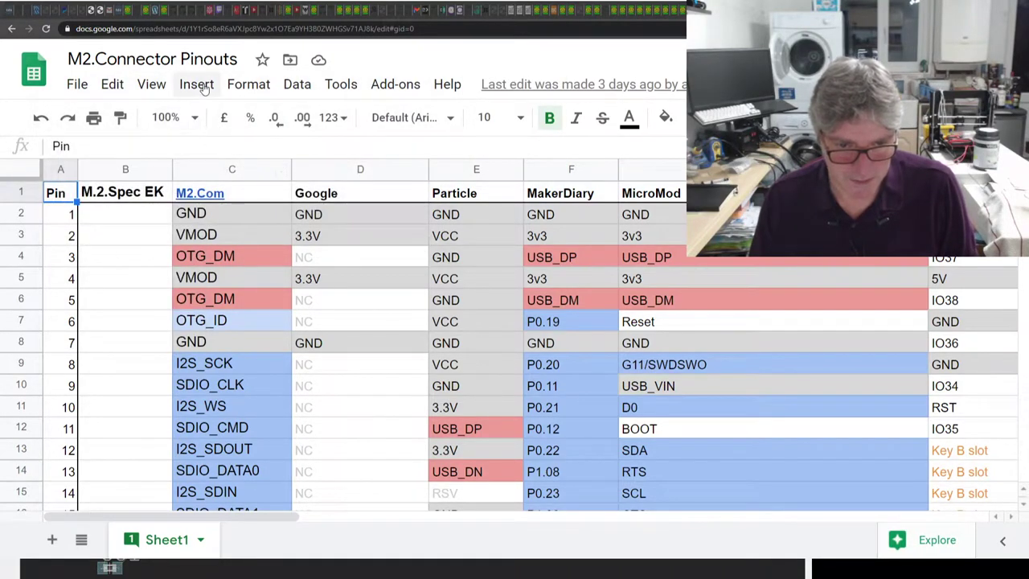
pyautogui.click(199, 87)
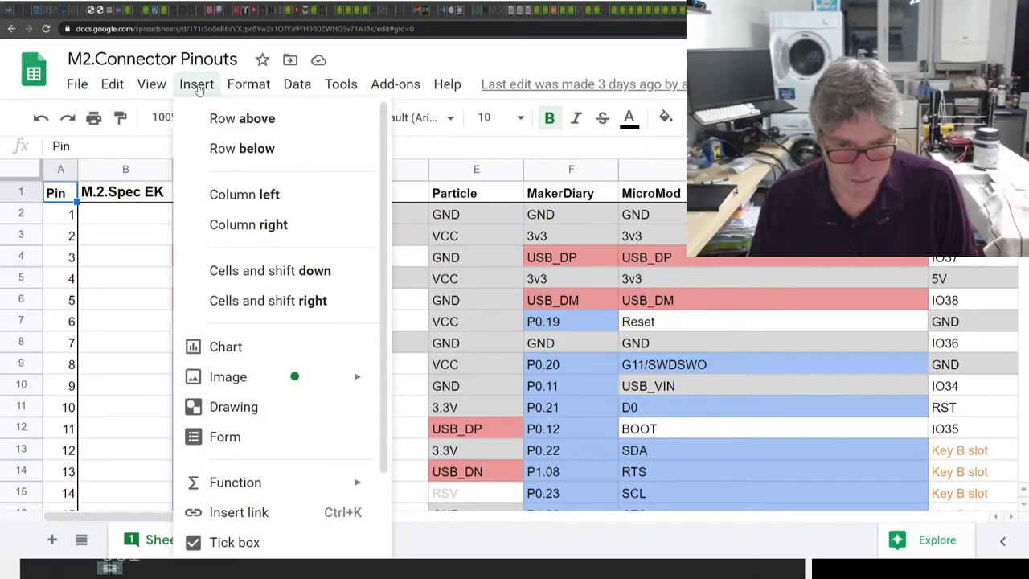
pyautogui.moveTo(142, 83)
pyautogui.moveTo(165, 136)
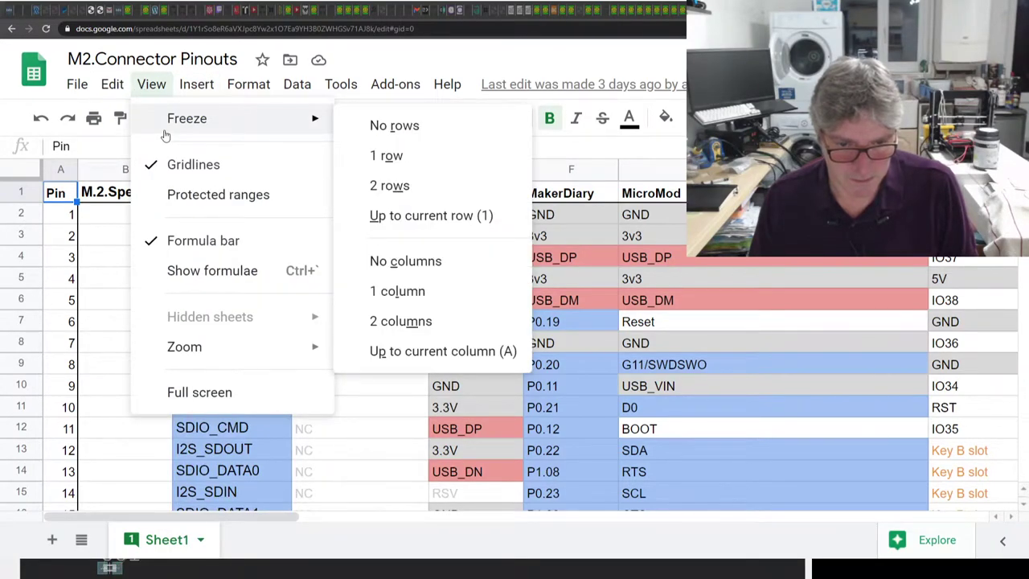
pyautogui.click(370, 64)
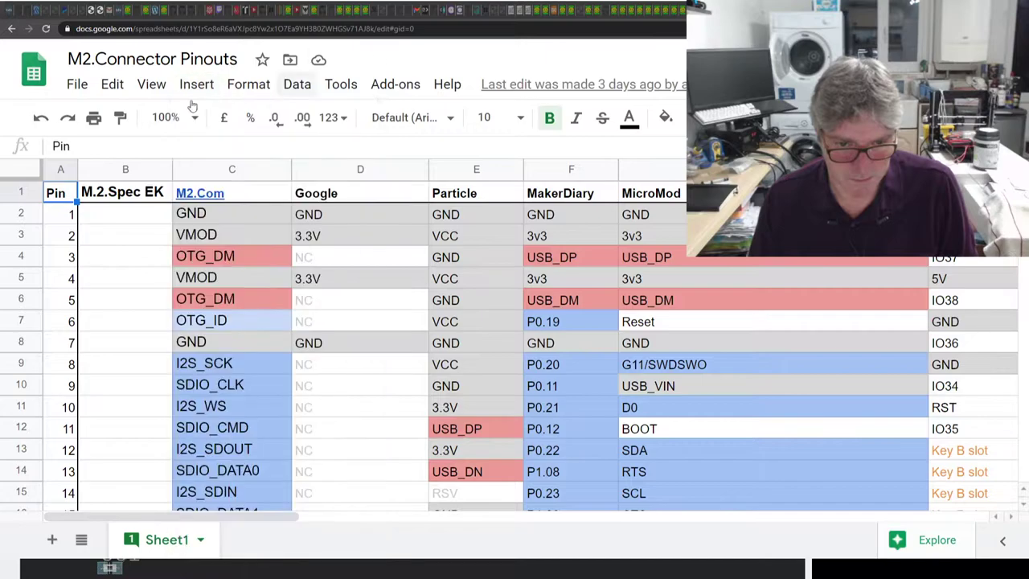
pyautogui.click(187, 117)
pyautogui.click(177, 153)
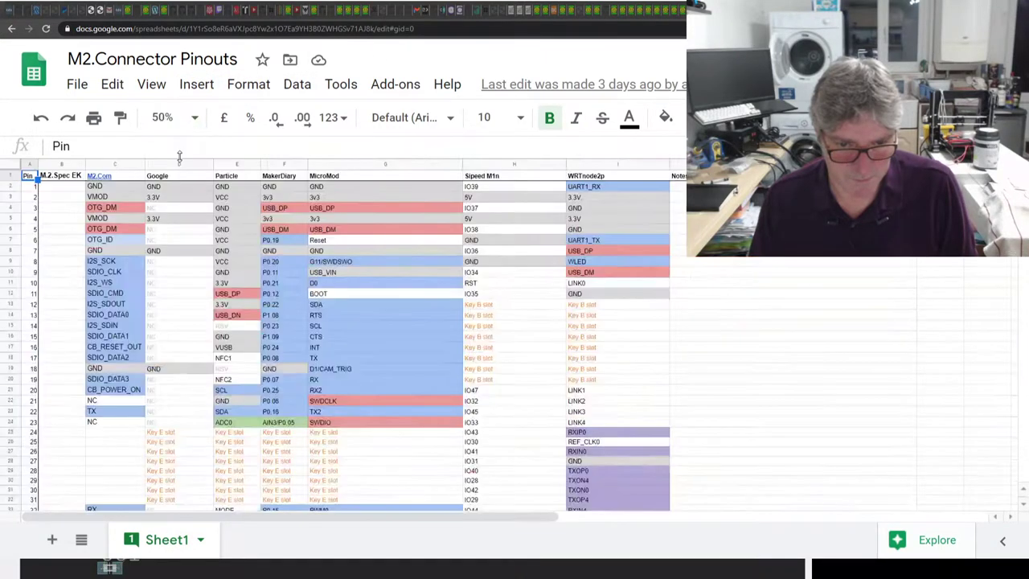
# Try to set a custom zoom of 400% for the pinout spreadsheet
pyautogui.click(181, 117)
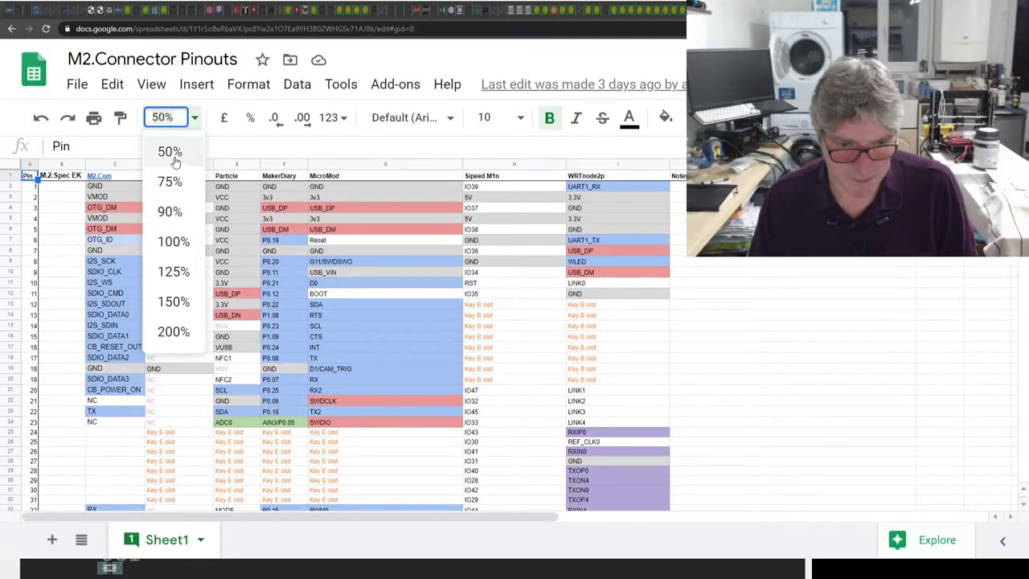
pyautogui.click(150, 118)
pyautogui.write('400')
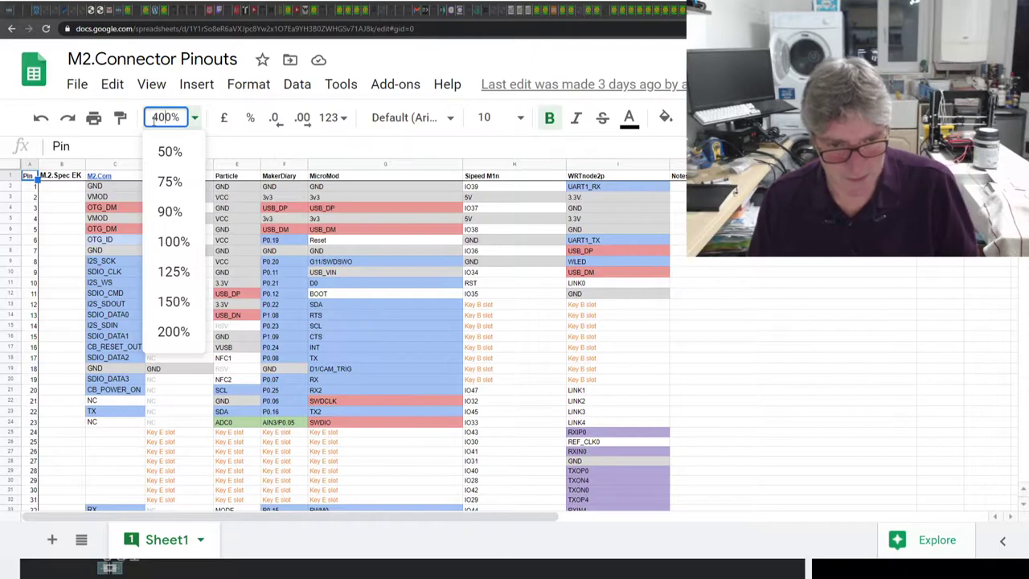
pyautogui.press('Return')
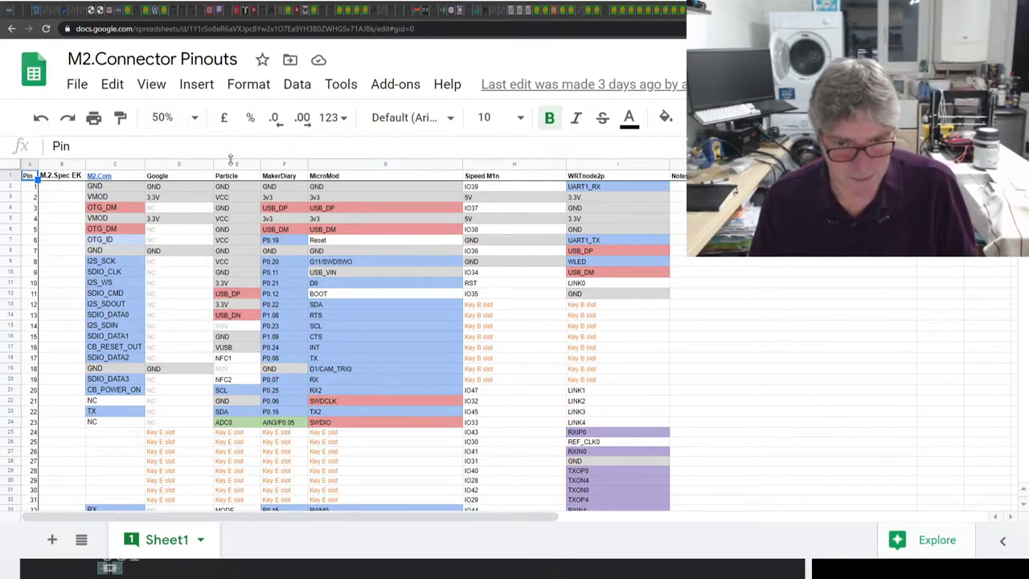
pyautogui.click(162, 117)
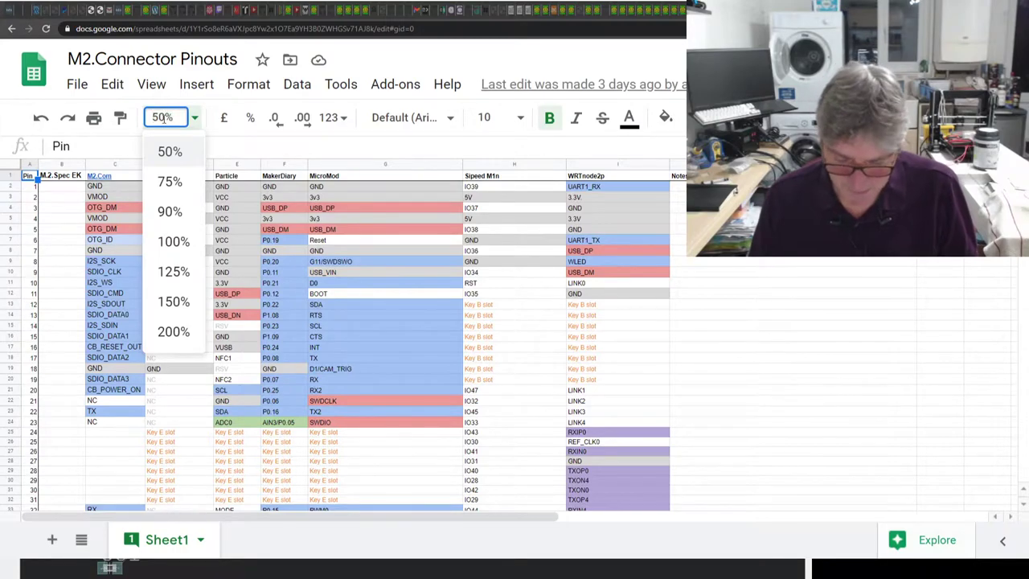
pyautogui.press('Return')
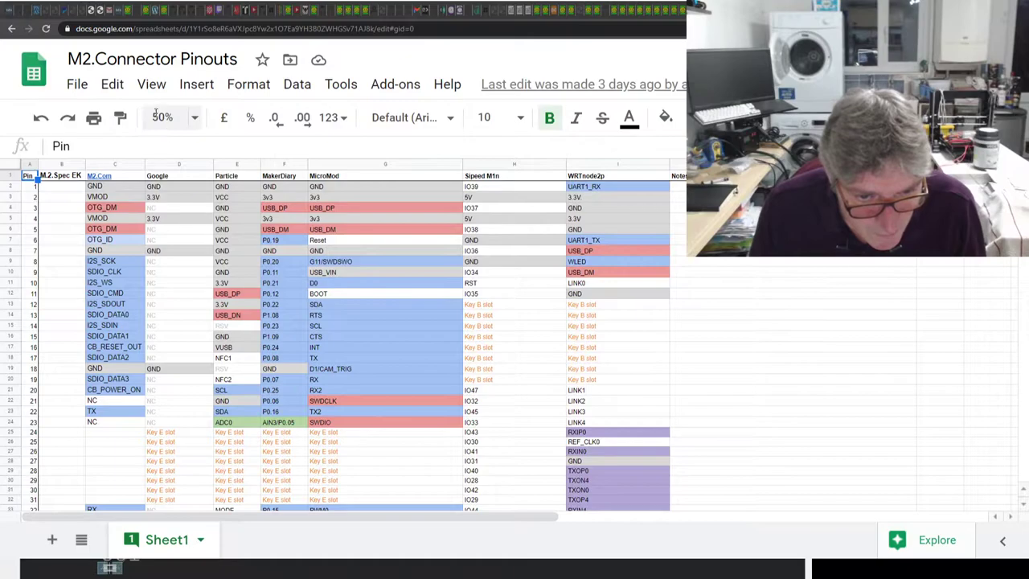
# Reselect the 50% zoom and try to reduce the spreadsheet's zoom to a custom 30%
pyautogui.click(157, 116)
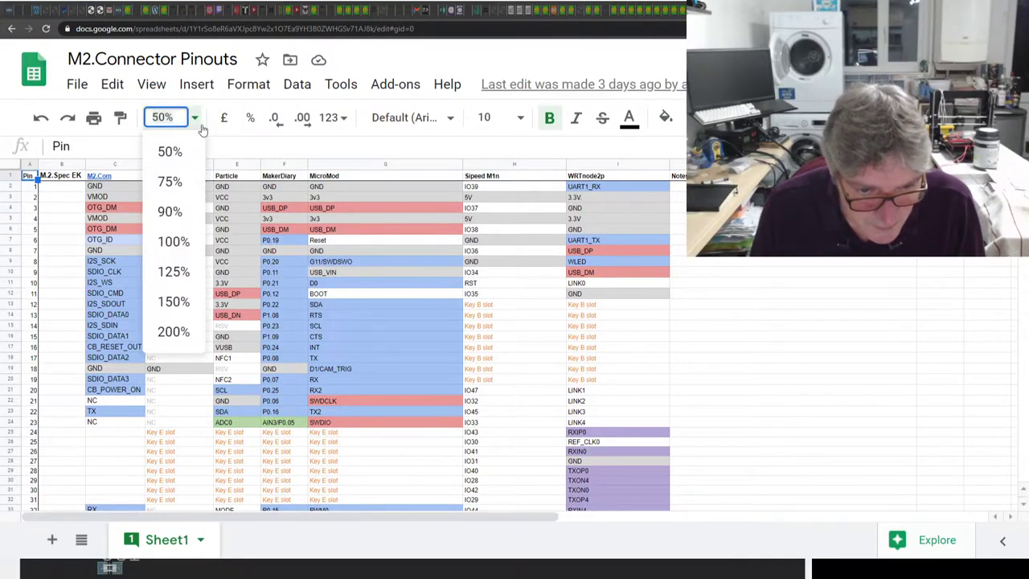
pyautogui.click(180, 155)
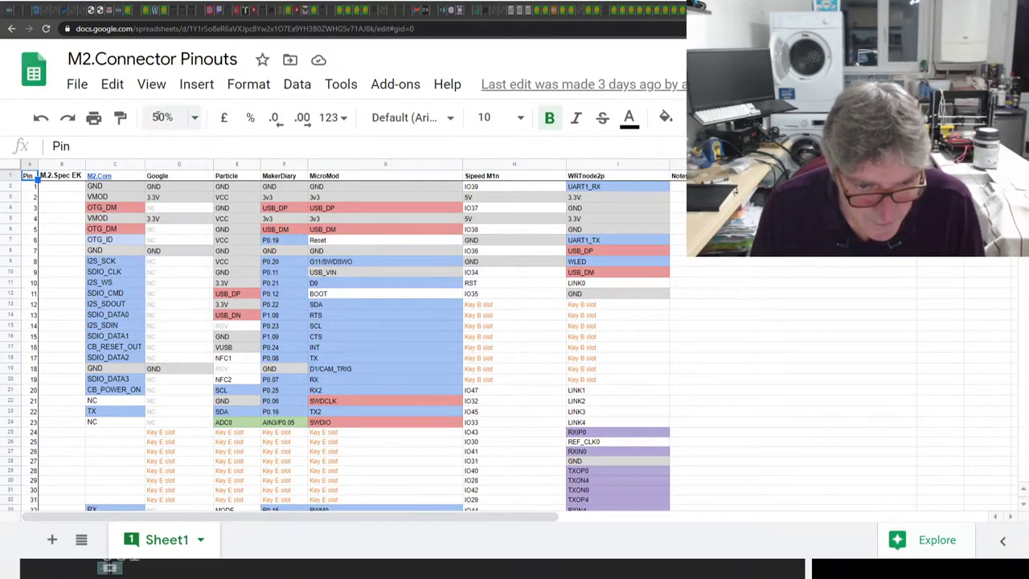
pyautogui.click(162, 117)
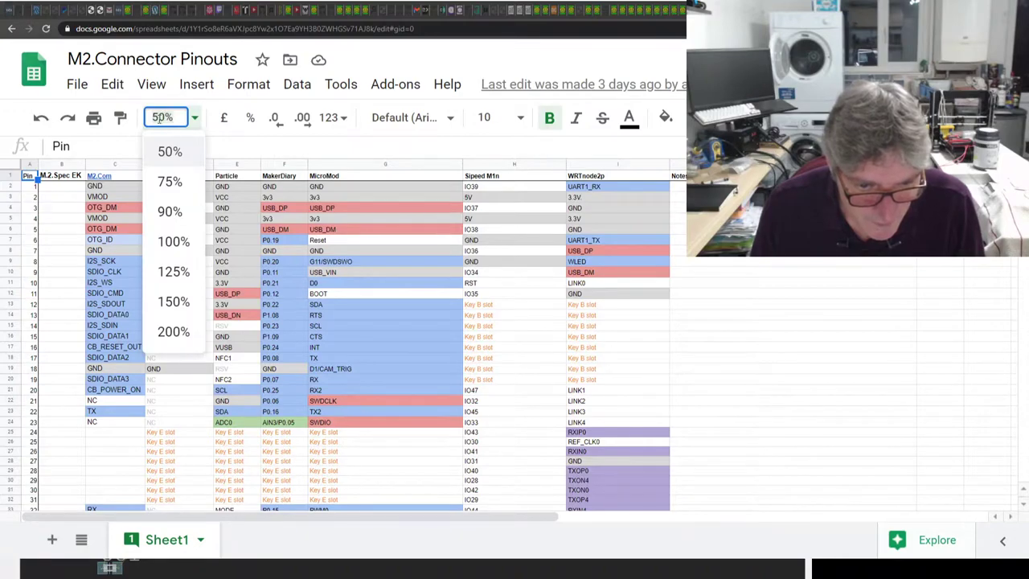
pyautogui.press('BackSpace')
pyautogui.write('3')
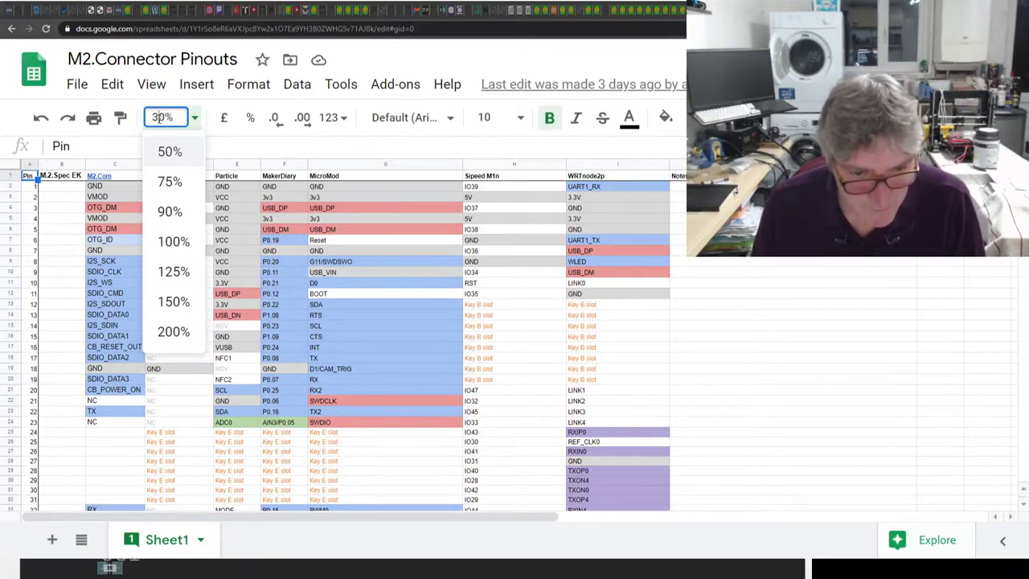
pyautogui.press('Return')
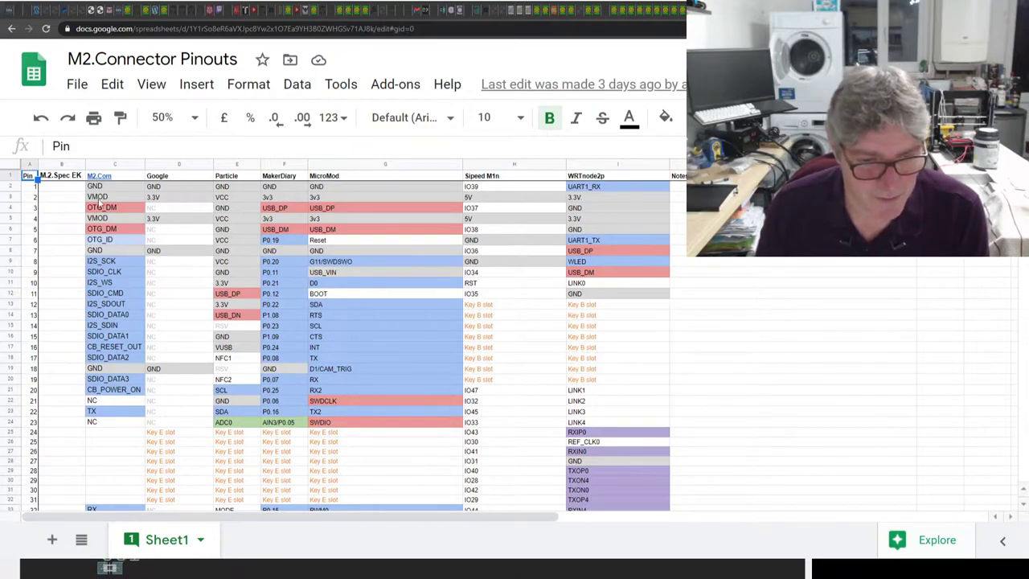
# Examine the M.2 connector pinout comparison across all pins, including the signal type colour legend below the table
pyautogui.moveTo(95, 177)
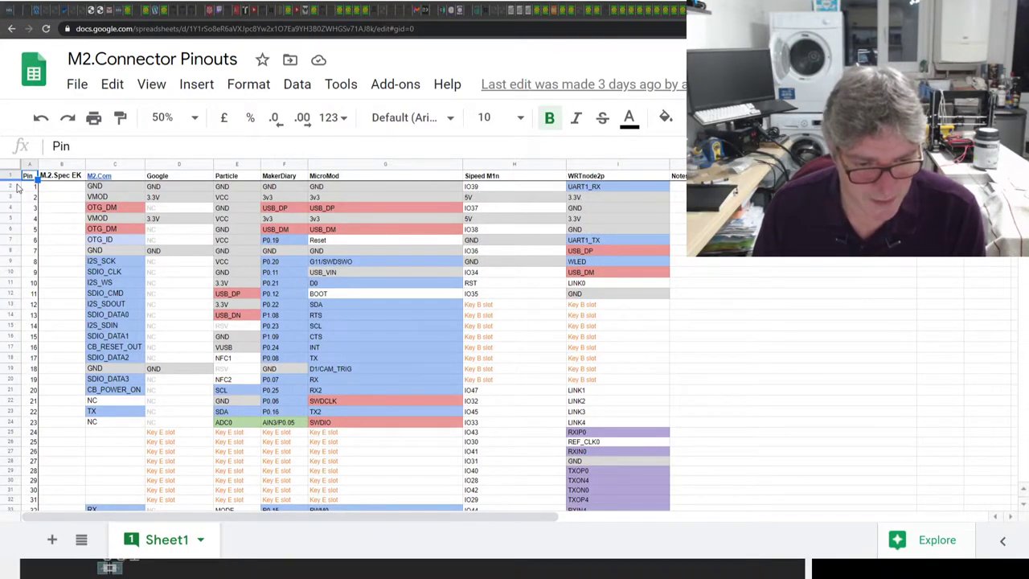
pyautogui.scroll(-10, 34, 190)
pyautogui.scroll(6, 35, 209)
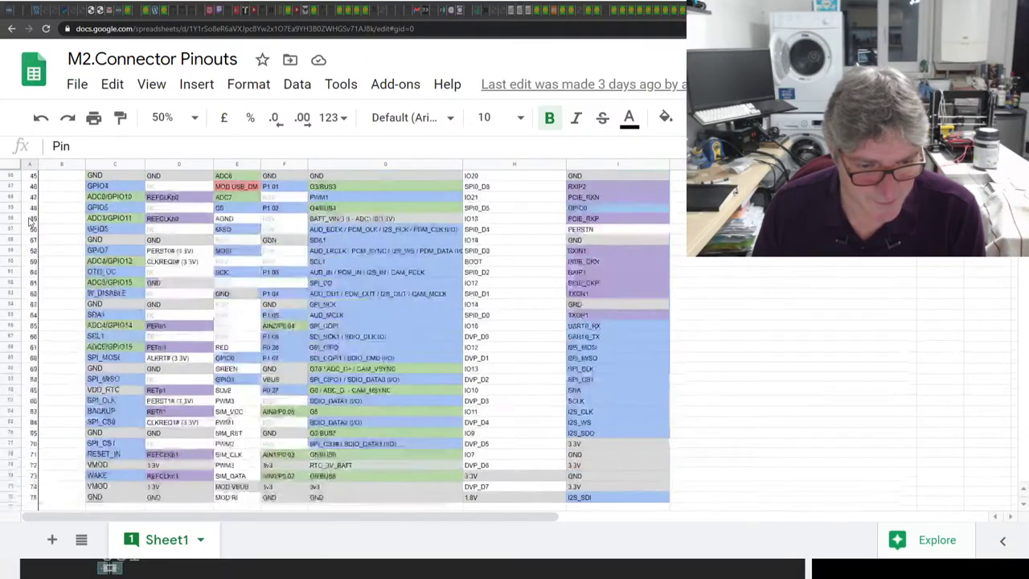
pyautogui.scroll(-3, 37, 233)
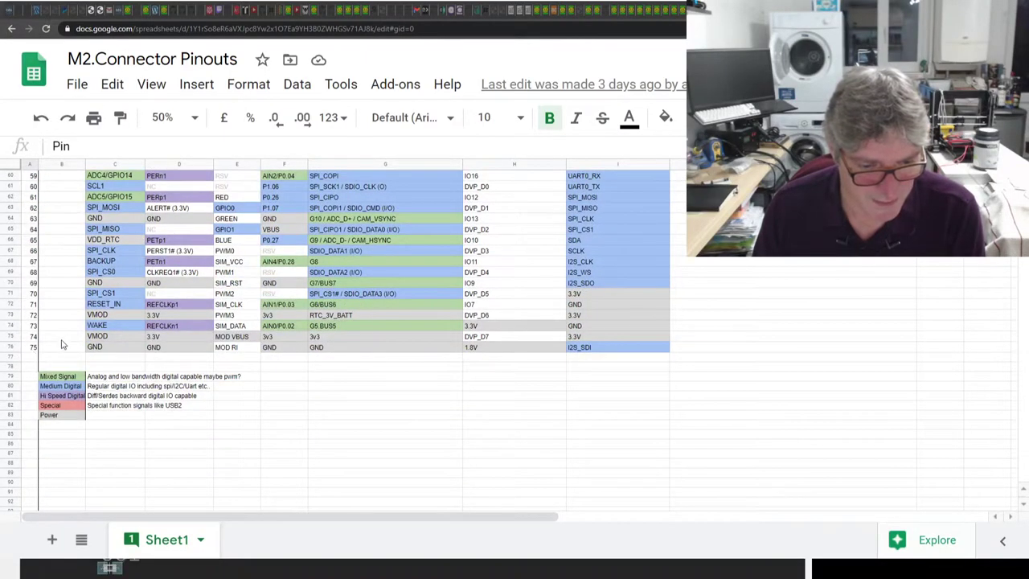
pyautogui.scroll(10, 63, 337)
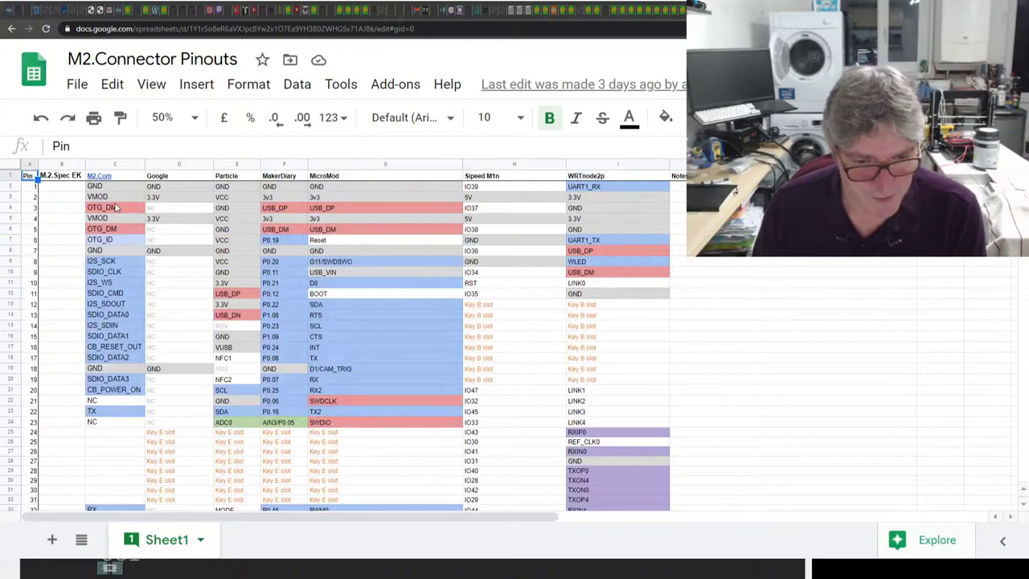
pyautogui.scroll(-1, 117, 207)
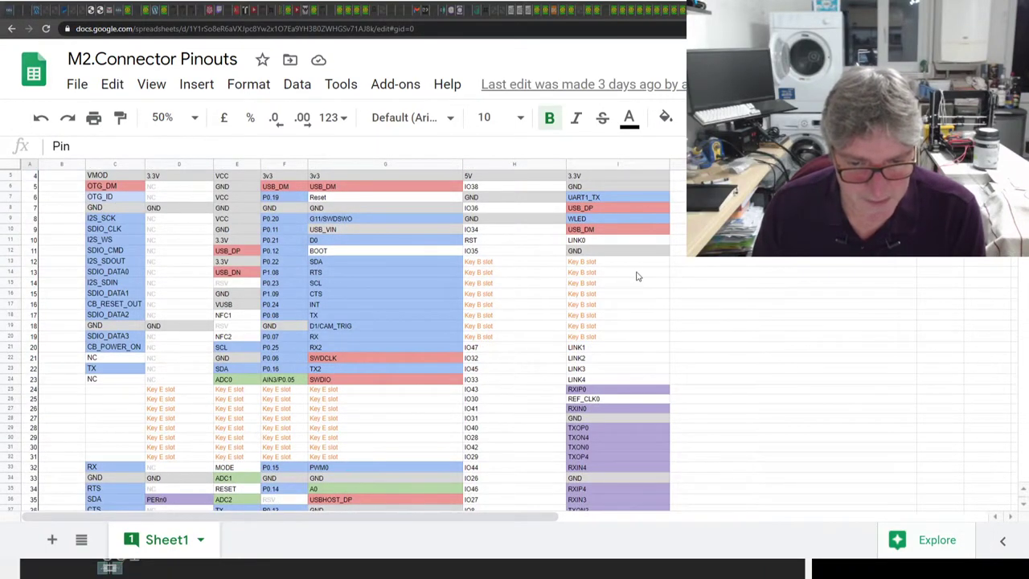
# Compare the M2.Com, Google, Particle, MakerDiary, MicroMod, Sipeed M1n and WRTnode2p pin assignments from pin 1 to pin 75
pyautogui.scroll(1, 562, 241)
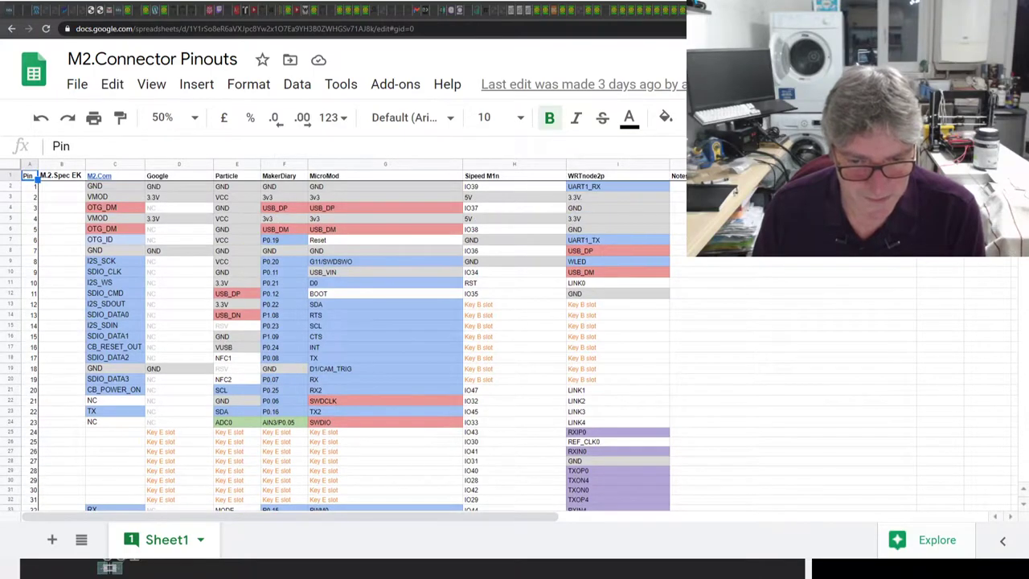
pyautogui.scroll(-5, 545, 323)
pyautogui.scroll(5, 834, 335)
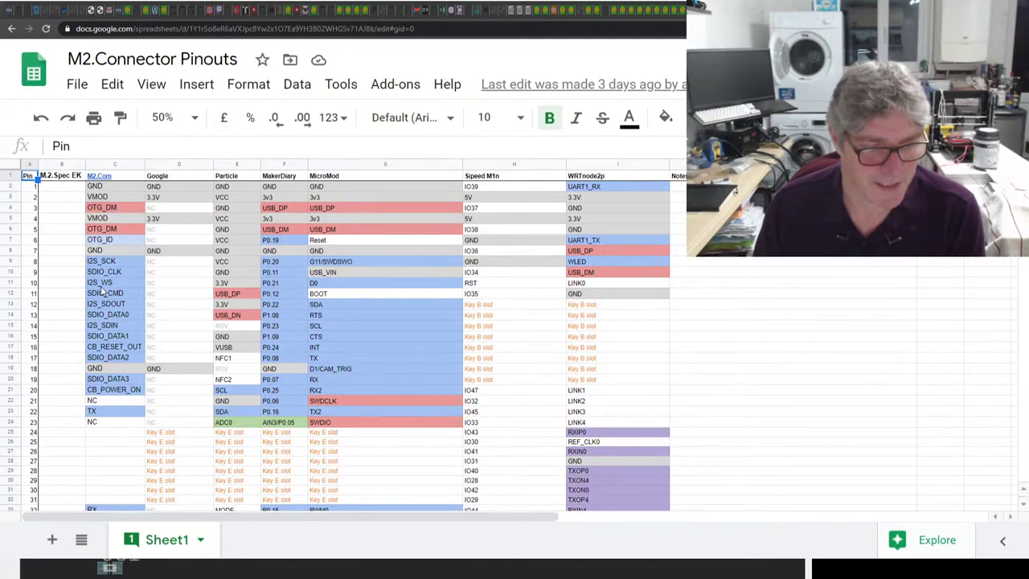
pyautogui.scroll(-2, 101, 292)
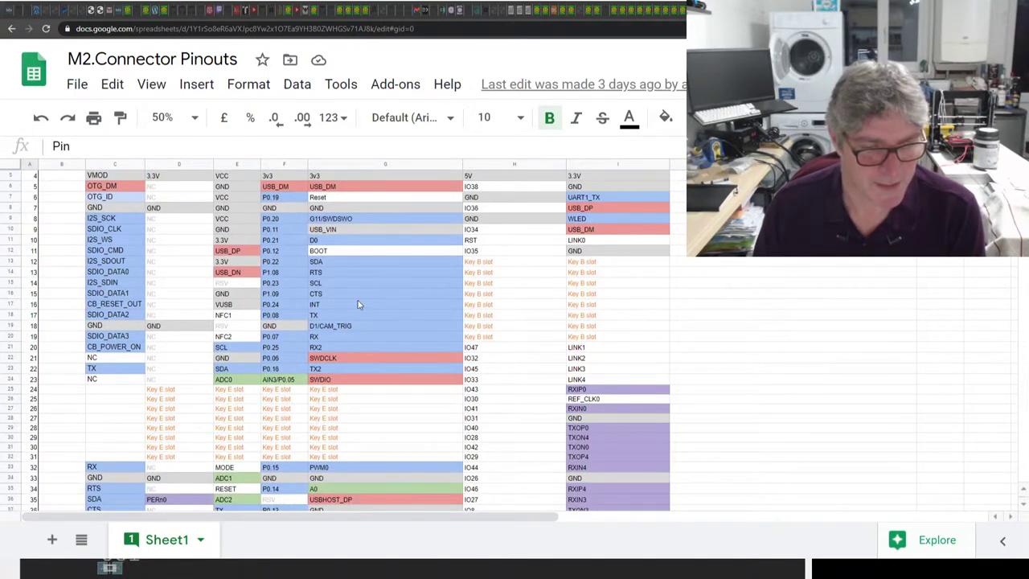
pyautogui.scroll(-5, 125, 309)
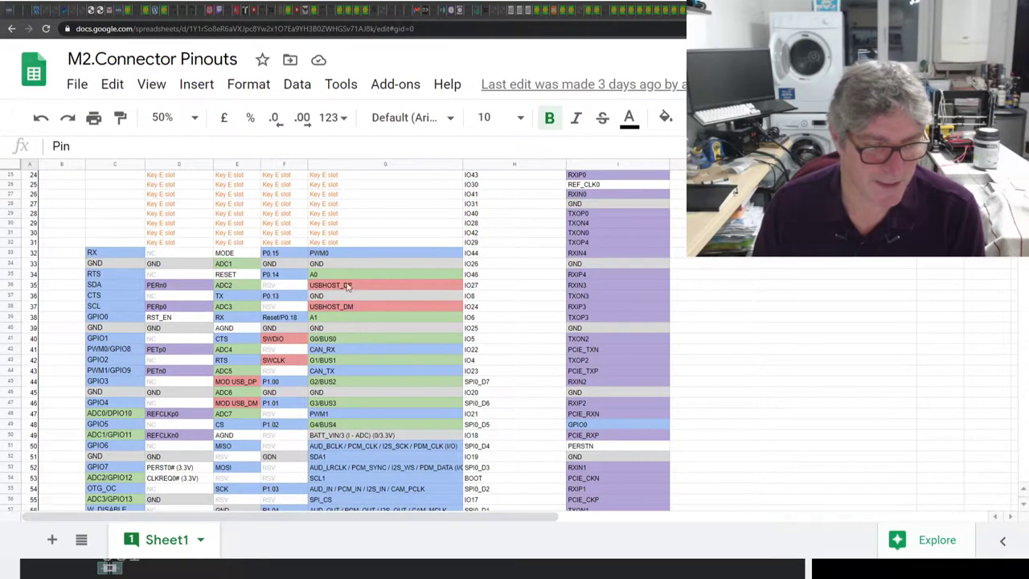
pyautogui.scroll(-1, 73, 267)
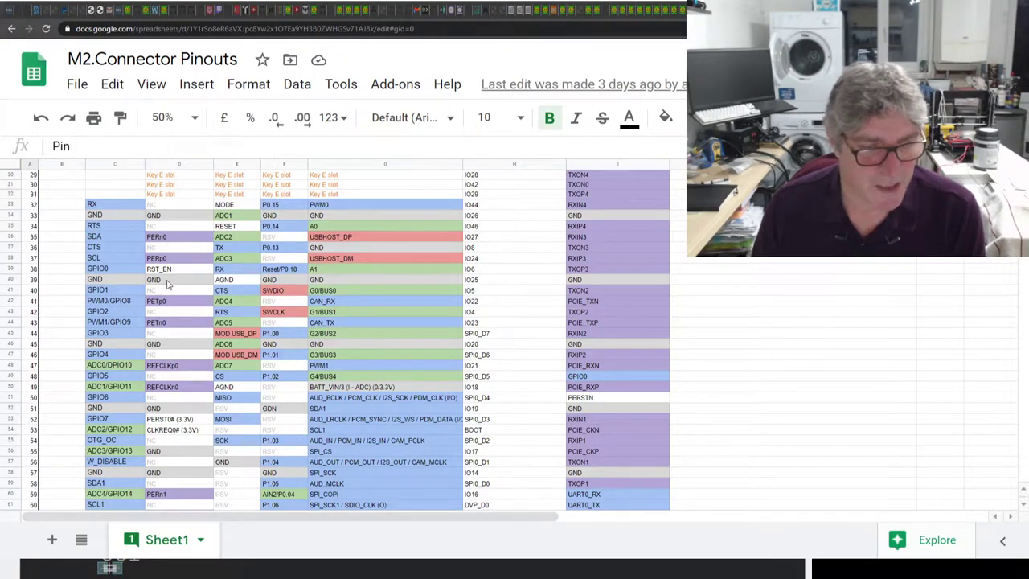
pyautogui.scroll(-2, 167, 284)
pyautogui.scroll(-2, 170, 319)
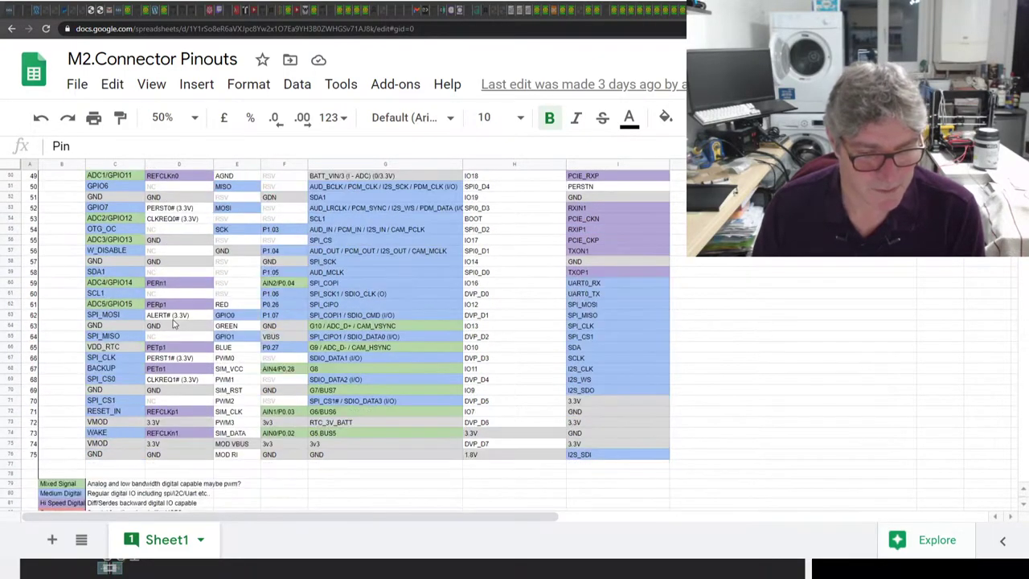
pyautogui.scroll(5, 170, 319)
pyautogui.scroll(4, 171, 319)
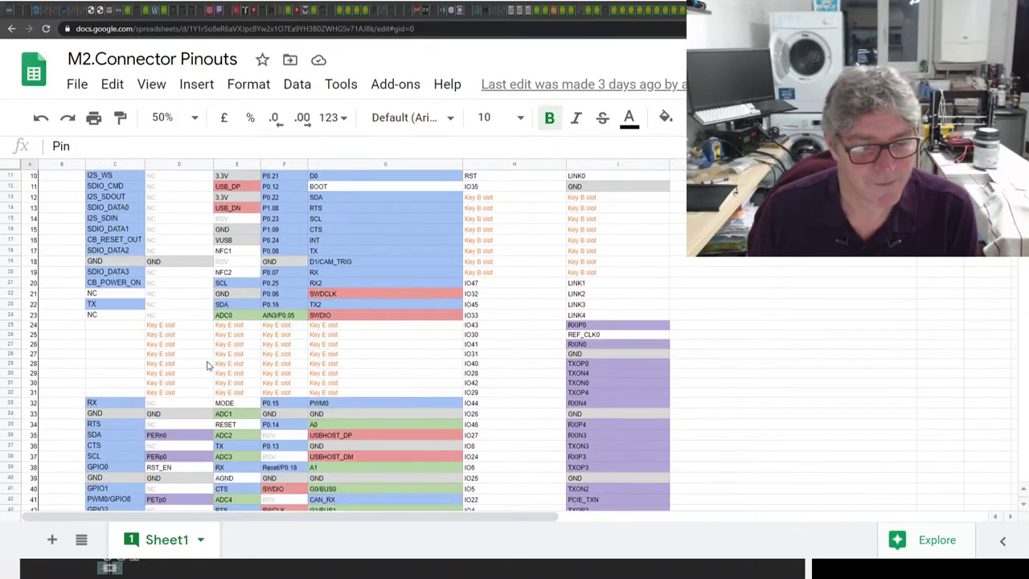
pyautogui.scroll(-3, 207, 365)
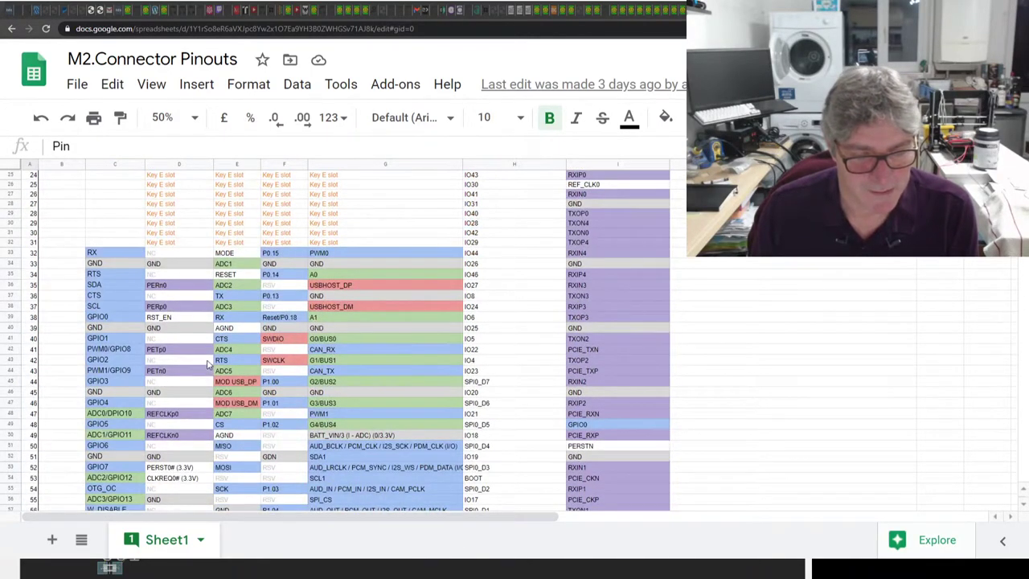
pyautogui.scroll(-4, 206, 365)
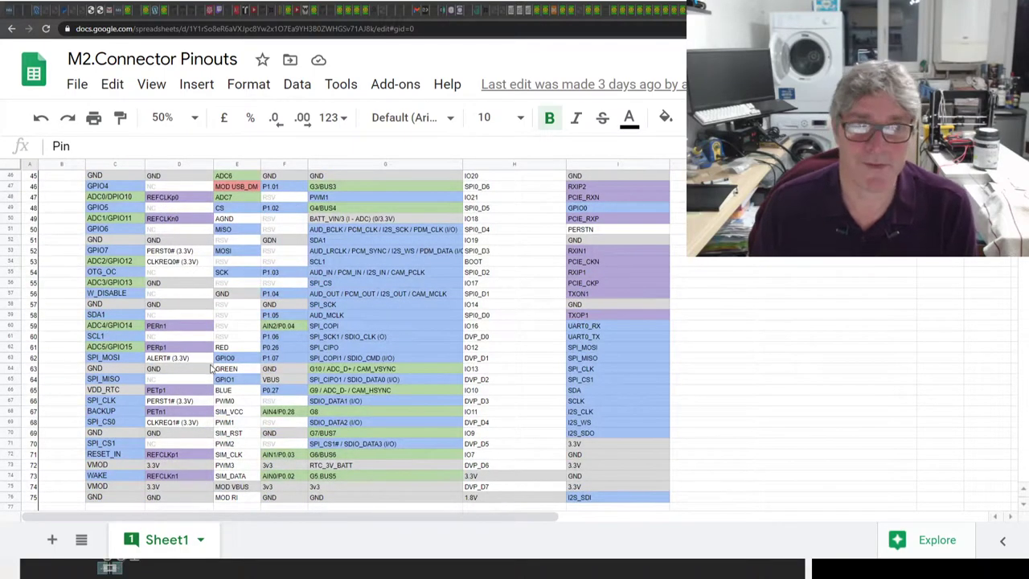
pyautogui.scroll(7, 206, 366)
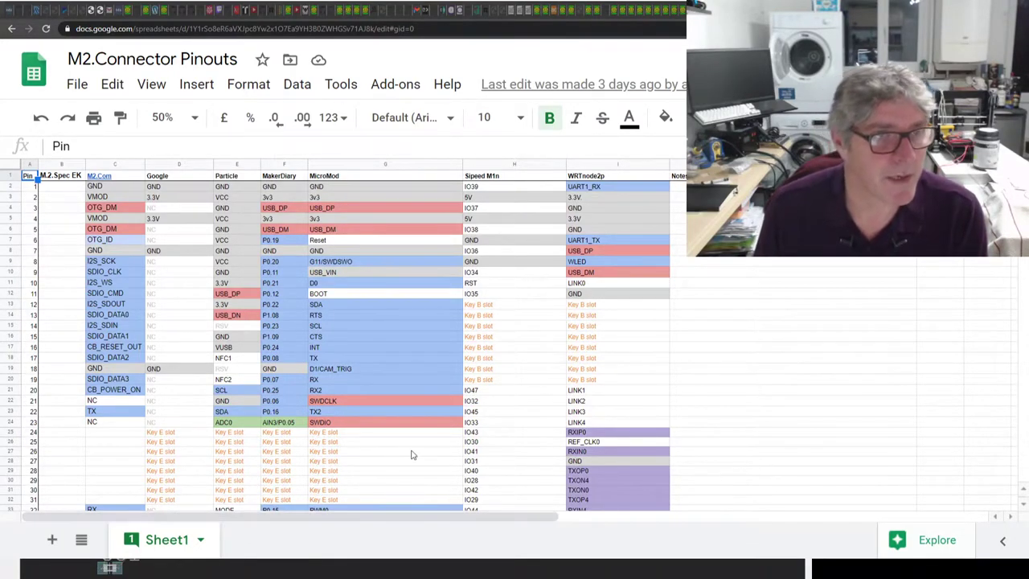
# Select the entire MicroMod column of the pinout table
pyautogui.click(344, 176)
pyautogui.scroll(-3, 347, 197)
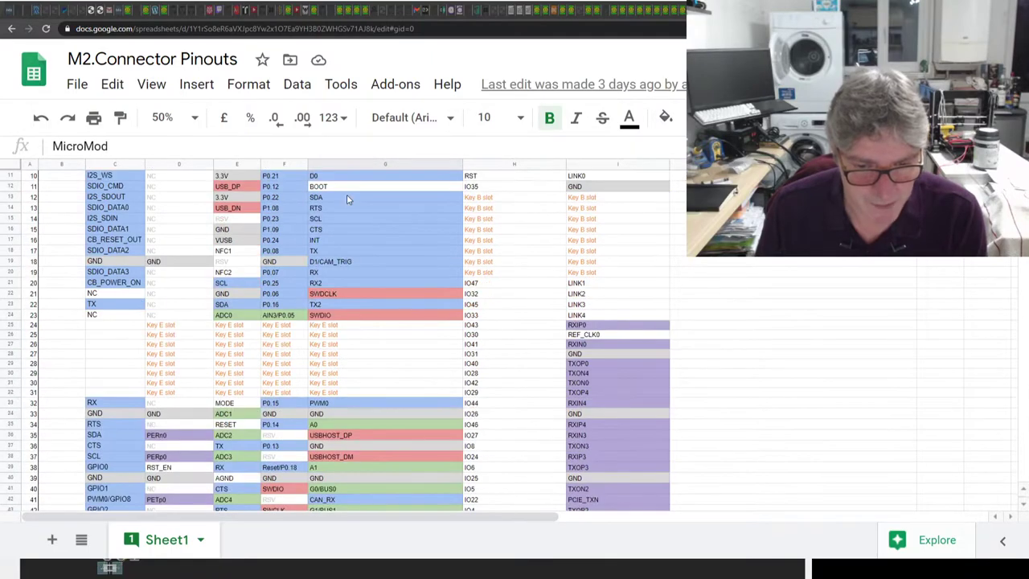
pyautogui.scroll(3, 349, 201)
pyautogui.click(353, 165)
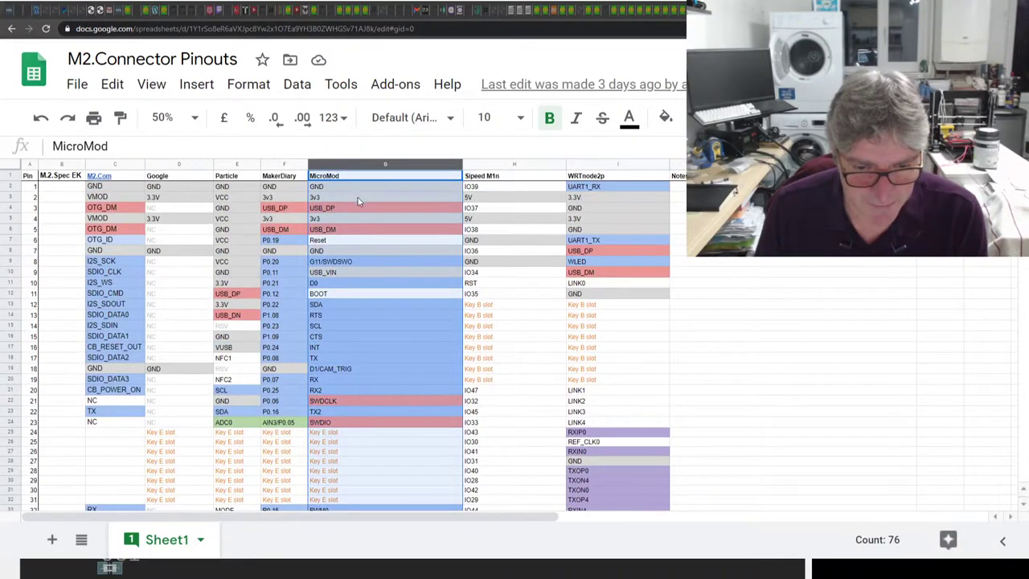
# Examine the MicroMod column's signals across all pins, including its USB, serial, analog, CAN, audio and SDIO assignments
pyautogui.scroll(-1, 358, 204)
pyautogui.scroll(-3, 359, 204)
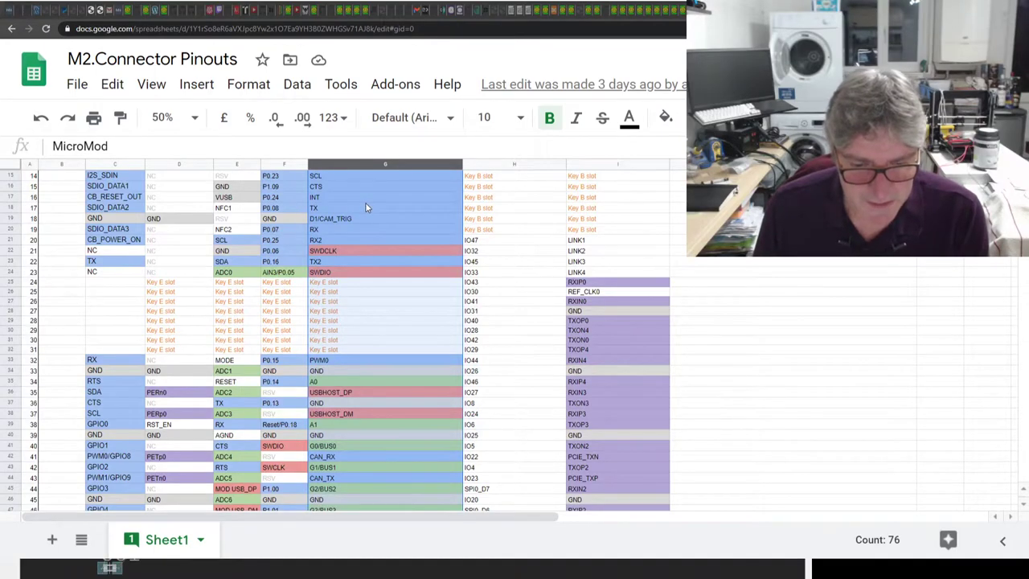
pyautogui.scroll(-3, 365, 207)
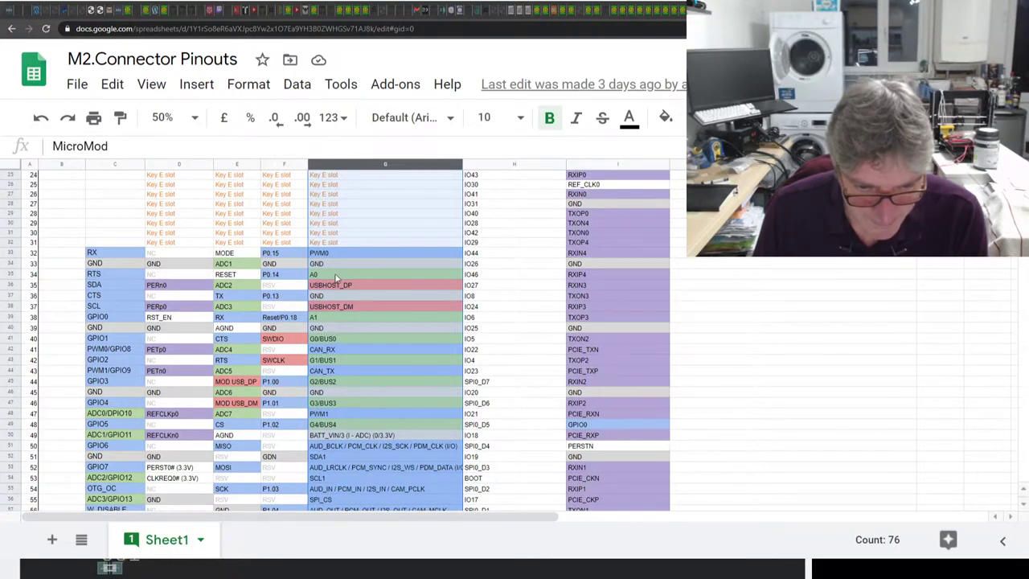
pyautogui.scroll(-1, 337, 338)
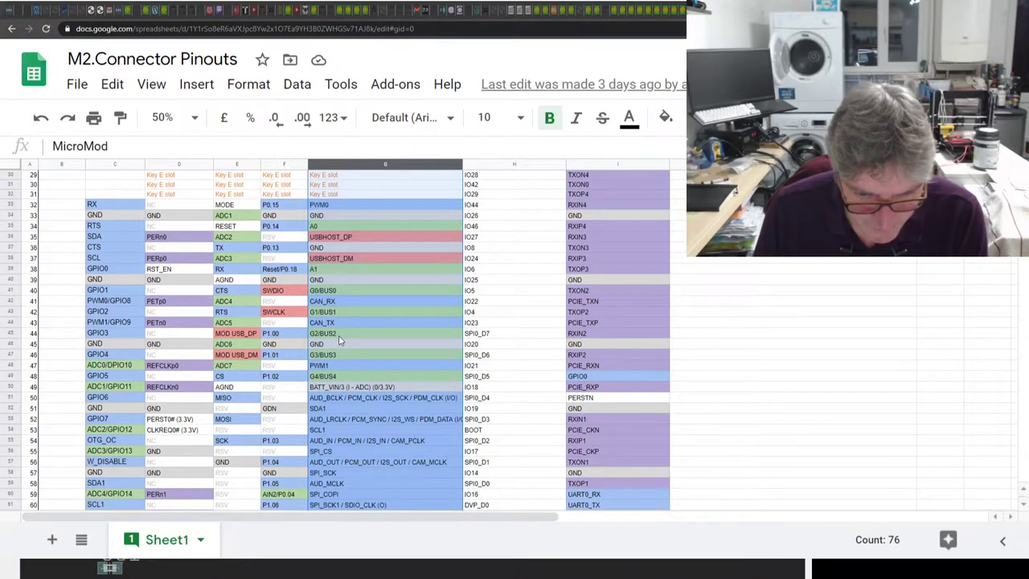
pyautogui.scroll(-3, 339, 341)
pyautogui.scroll(-3, 338, 341)
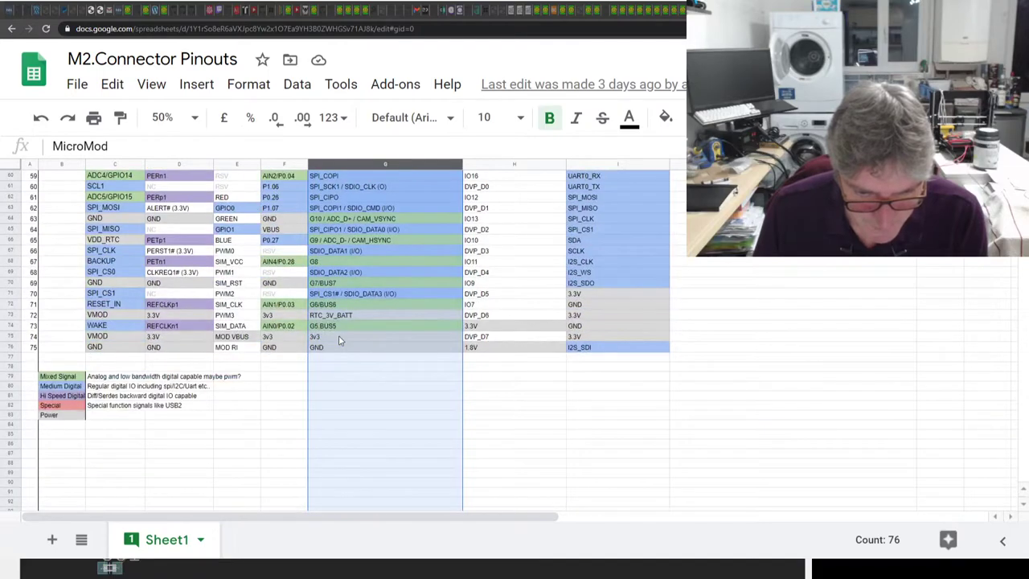
pyautogui.scroll(9, 339, 338)
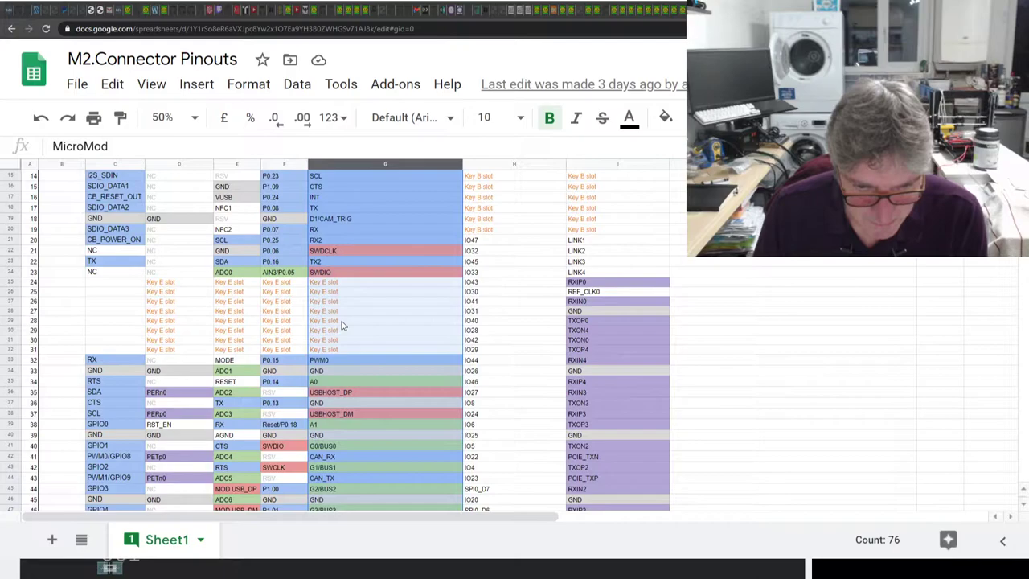
pyautogui.scroll(3, 341, 325)
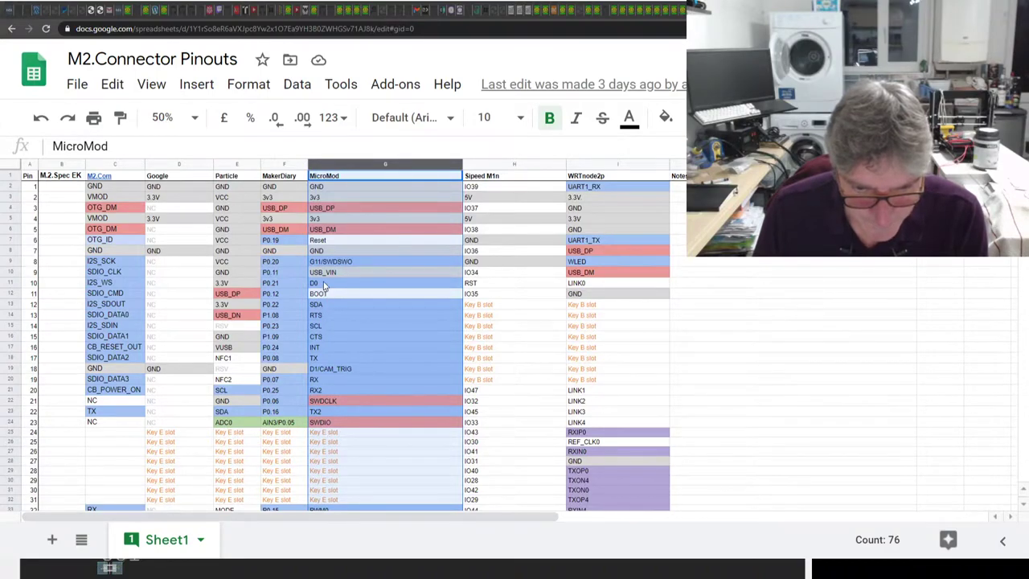
pyautogui.scroll(-5, 324, 286)
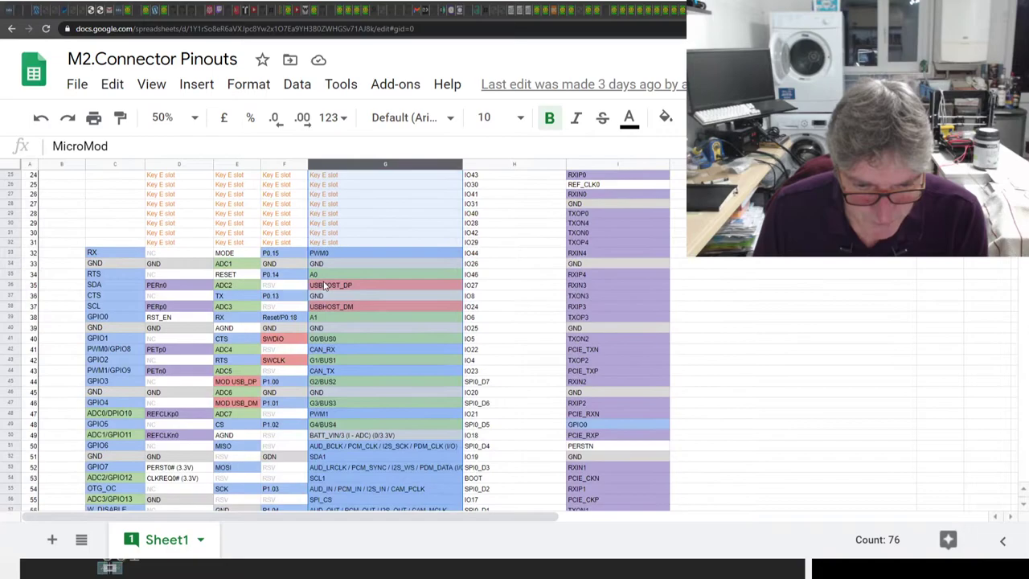
pyautogui.scroll(-3, 326, 289)
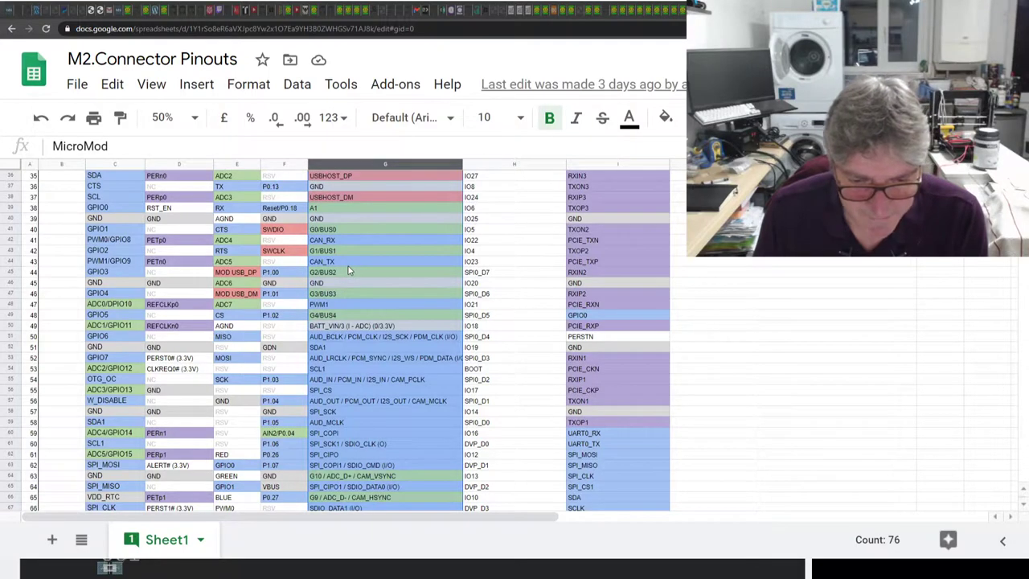
pyautogui.scroll(5, 348, 269)
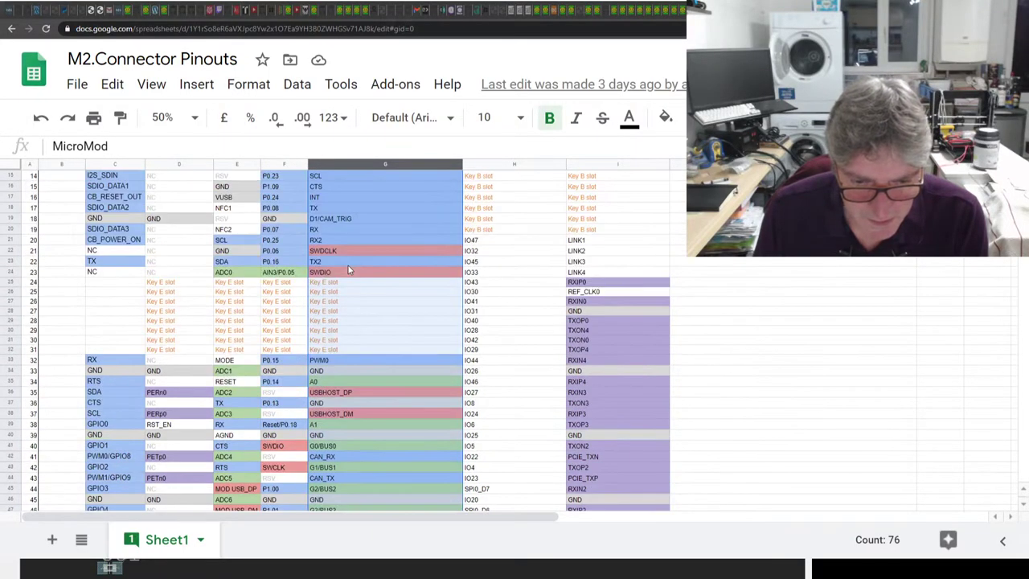
pyautogui.scroll(3, 348, 270)
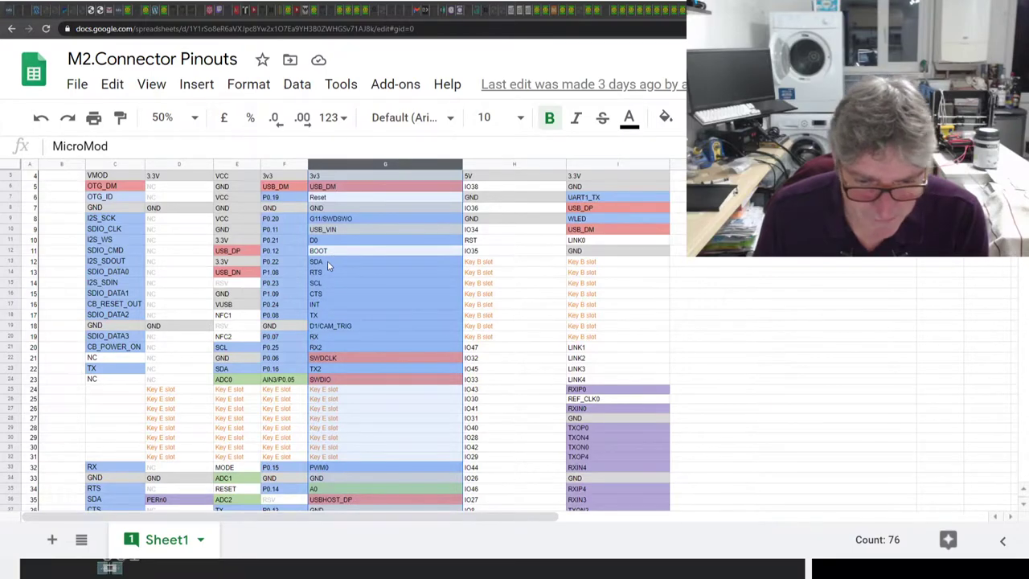
pyautogui.scroll(1, 322, 282)
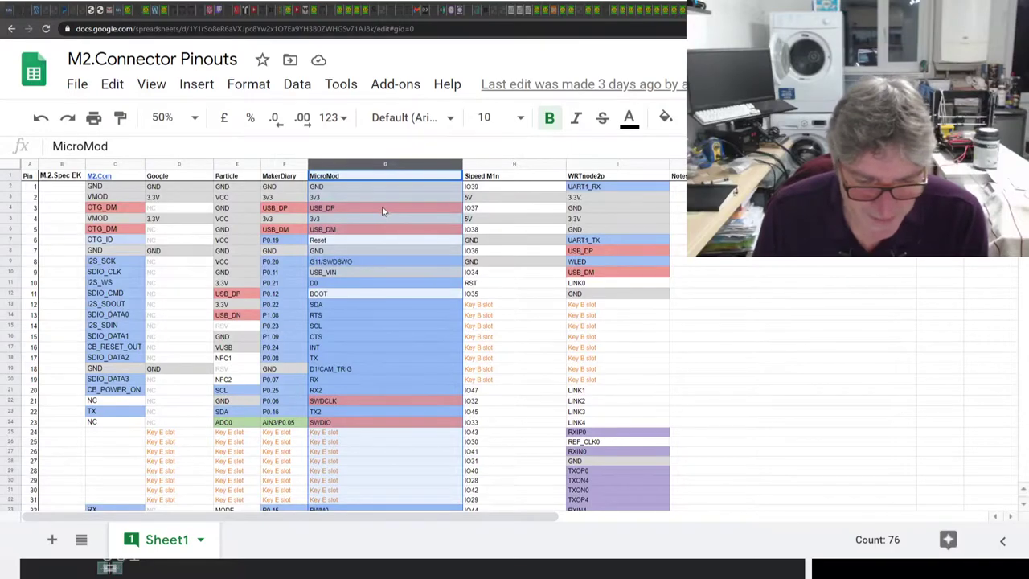
pyautogui.scroll(-3, 371, 296)
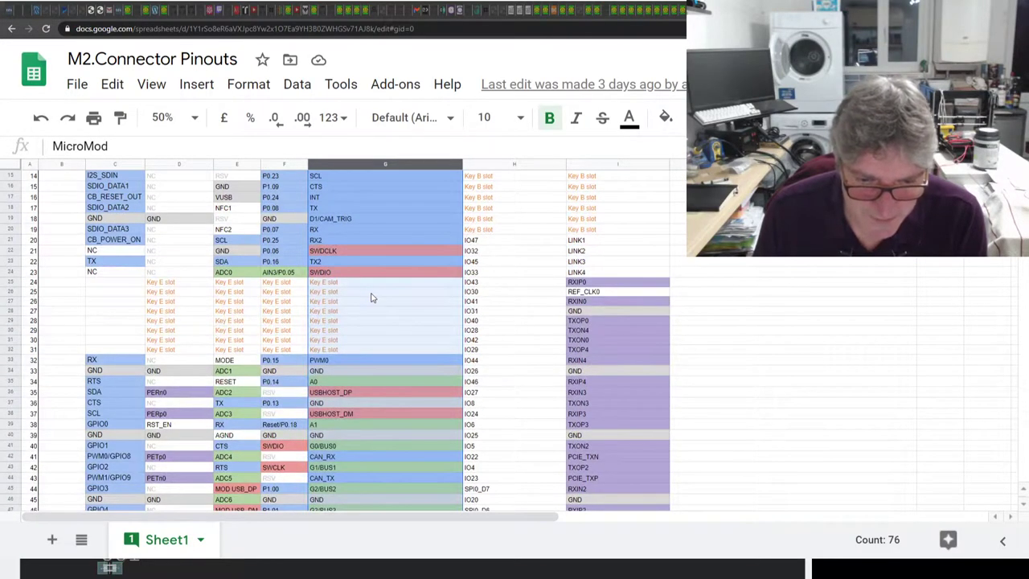
pyautogui.scroll(-2, 371, 297)
pyautogui.scroll(-3, 372, 296)
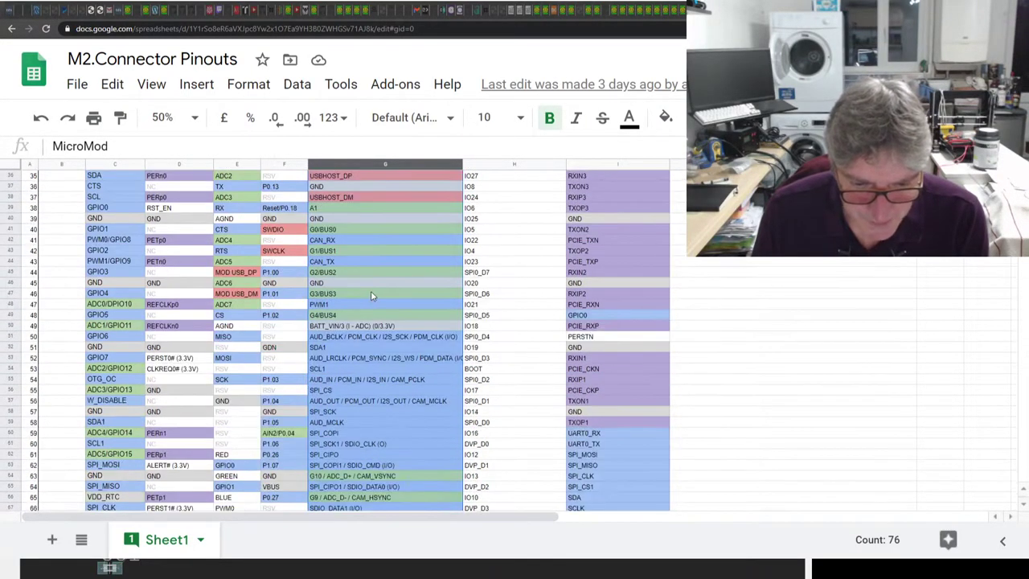
pyautogui.scroll(-1, 371, 290)
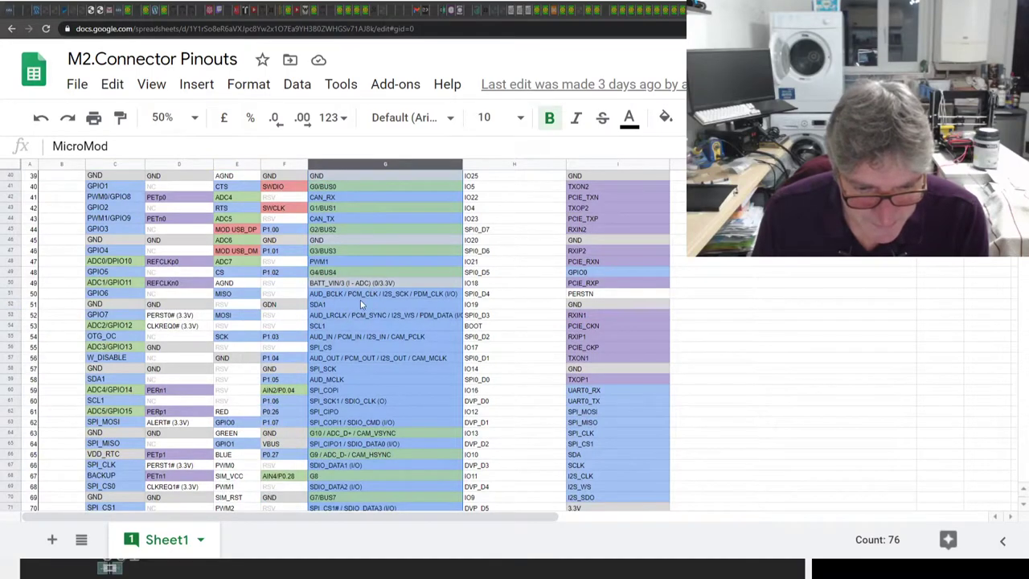
# Inspect MicroMod's audio signal cells on pins 50, 52, 54 and 56 and the SPI_SCK1 / SDIO_CLK cell on pin 60
pyautogui.click(360, 294)
pyautogui.click(358, 316)
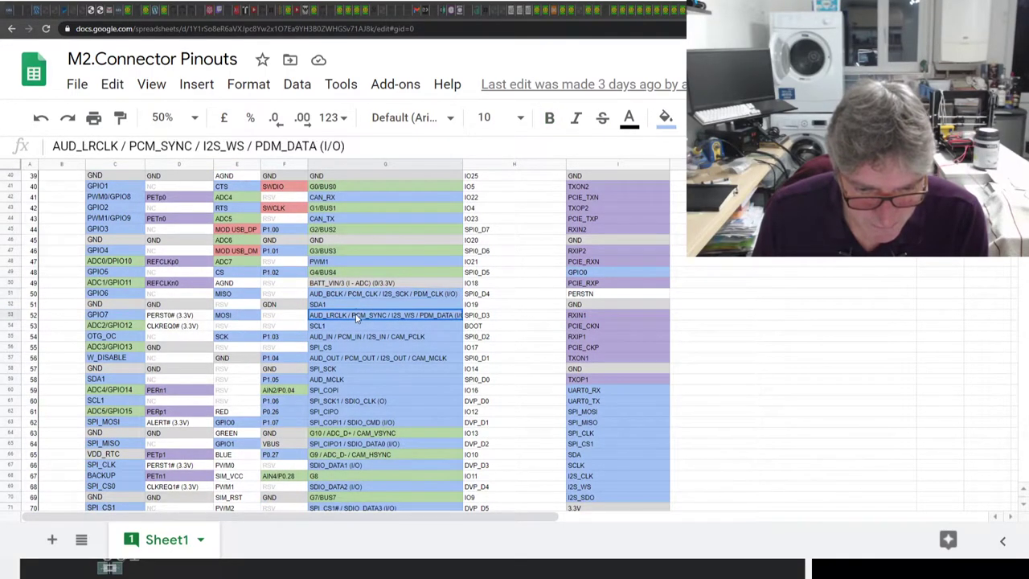
pyautogui.click(356, 336)
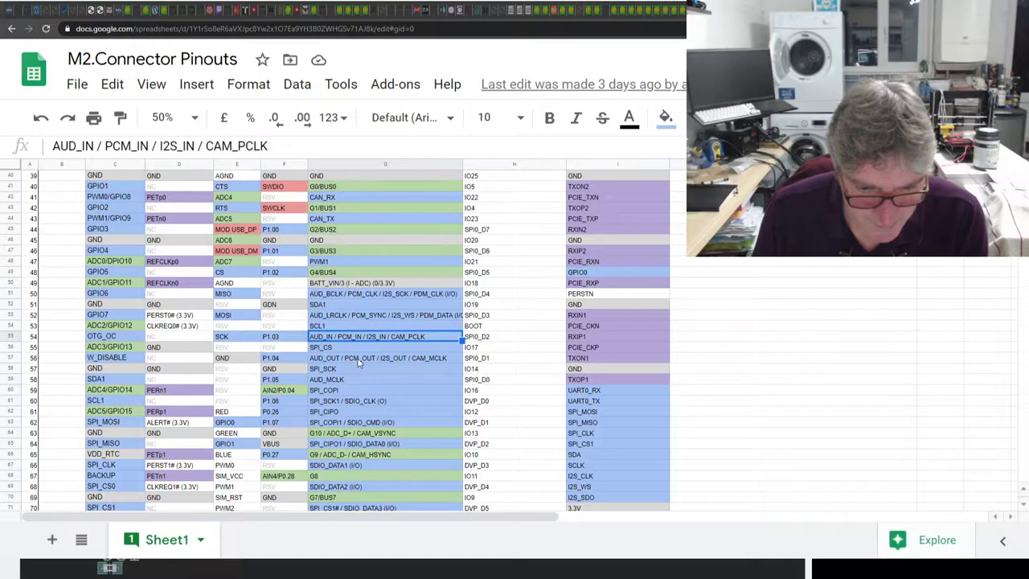
pyautogui.click(359, 358)
pyautogui.scroll(-3, 358, 360)
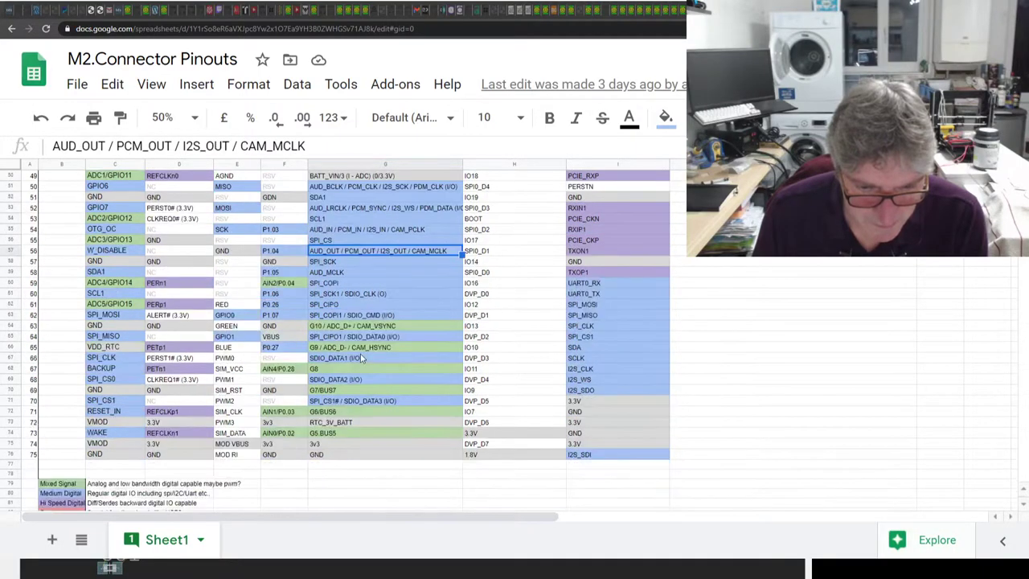
pyautogui.click(362, 295)
pyautogui.click(399, 253)
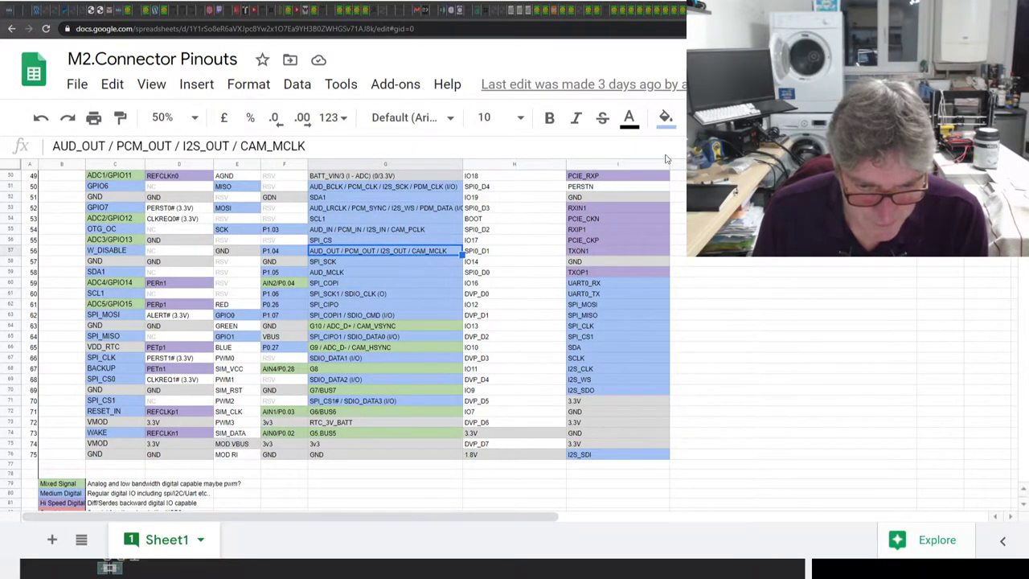
# Inspect MicroMod's general-purpose bus cells G5.BUS5 on pin 73, G0/BUS0 on pin 40 and G1/BUS1 on pin 42
pyautogui.scroll(-3, 394, 371)
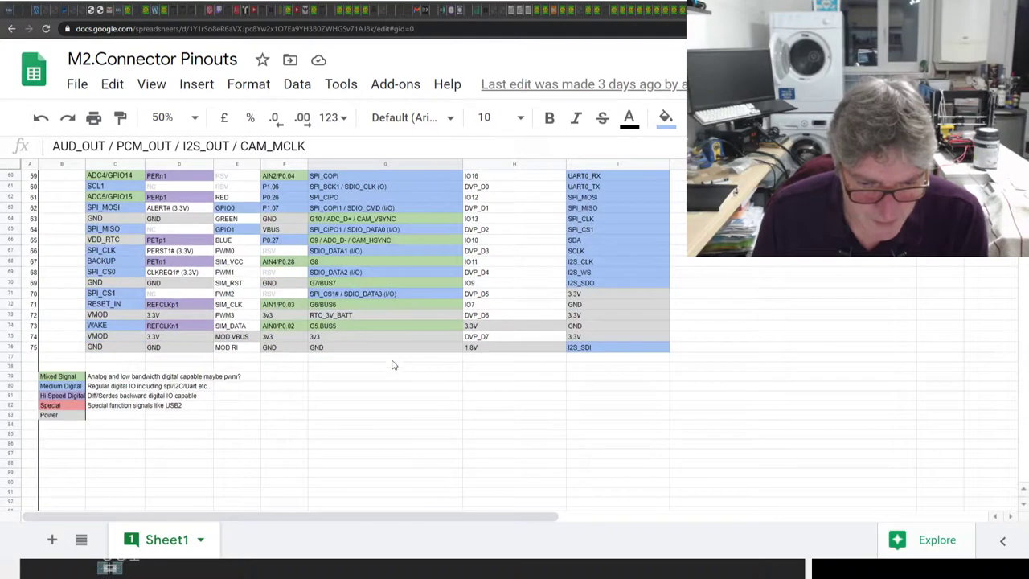
pyautogui.click(362, 328)
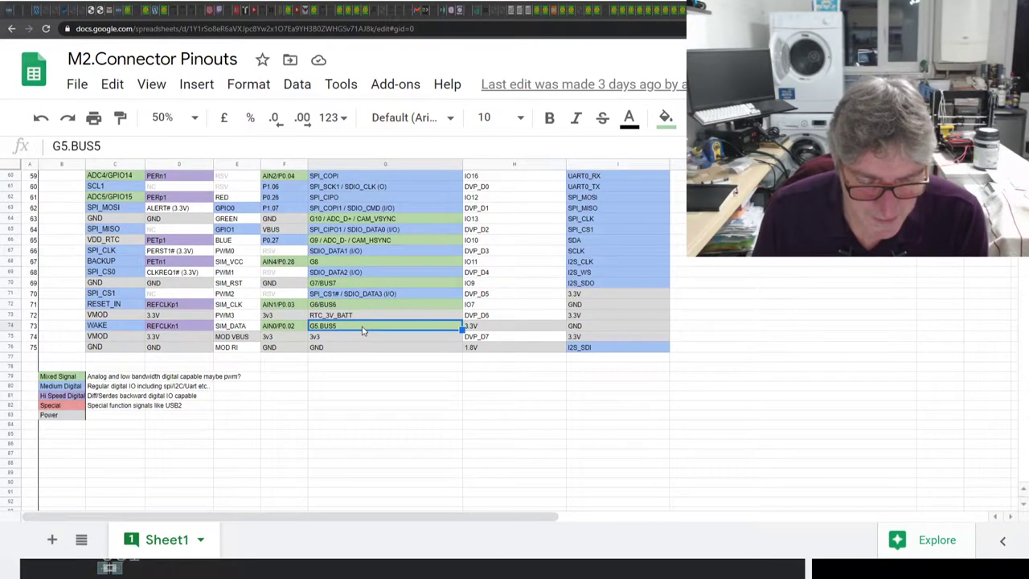
pyautogui.scroll(10, 363, 329)
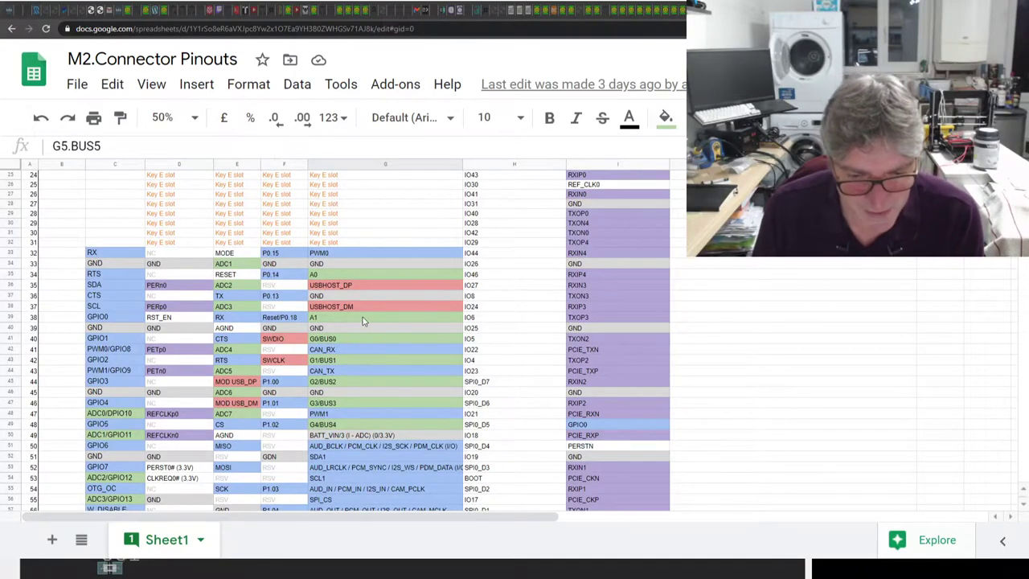
pyautogui.scroll(-3, 363, 320)
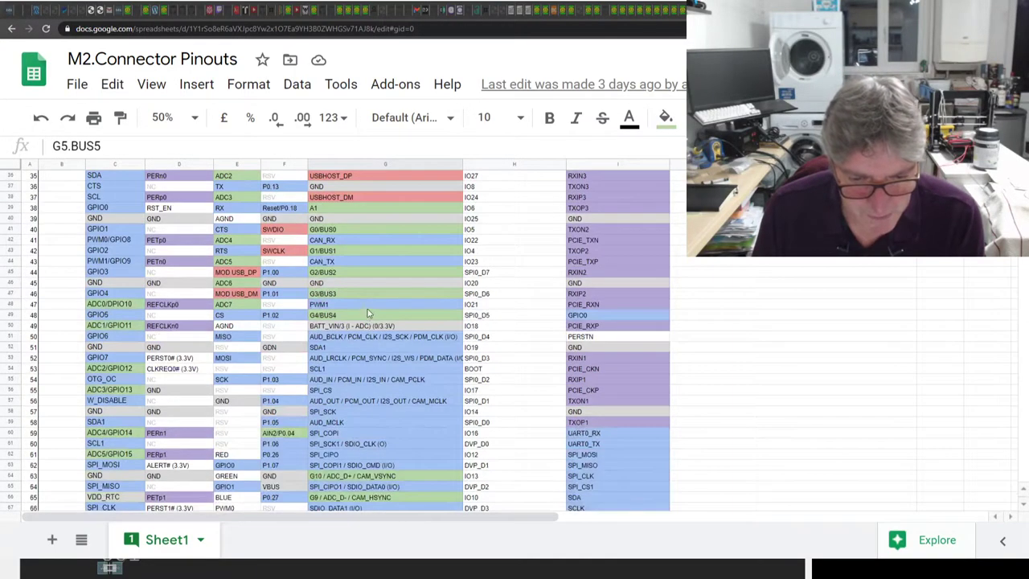
pyautogui.click(345, 230)
pyautogui.click(351, 250)
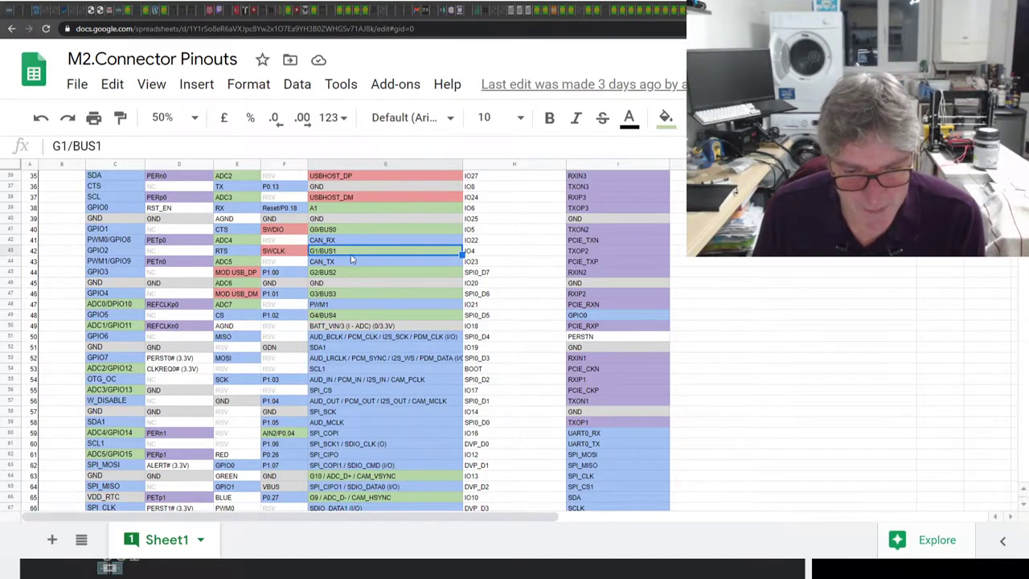
# Select MicroMod's G2/BUS2 cell on pin 44 and examine the column's remaining bus, audio, SPI and SDIO signals down to pin 75
pyautogui.click(347, 274)
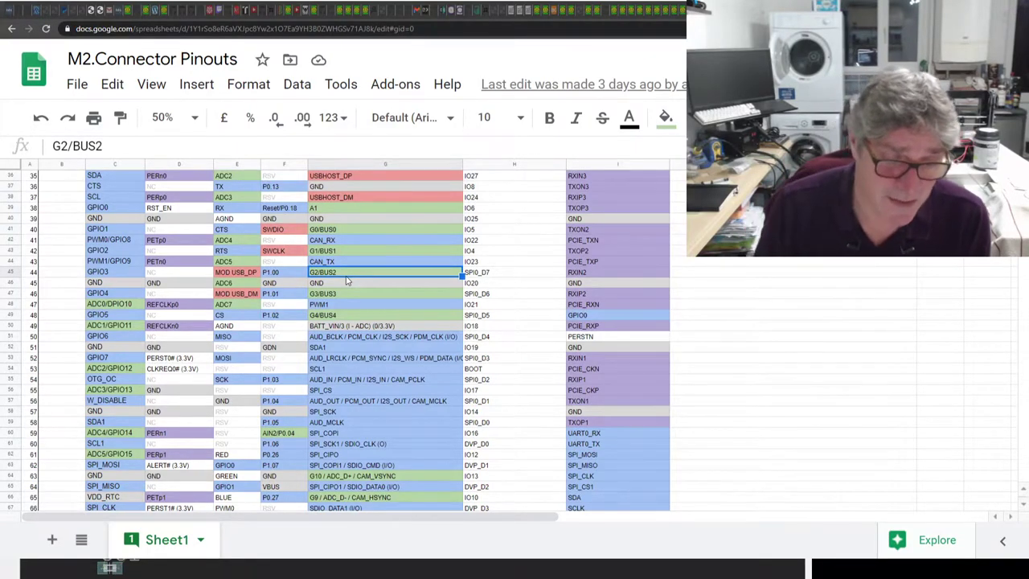
pyautogui.scroll(-3, 348, 302)
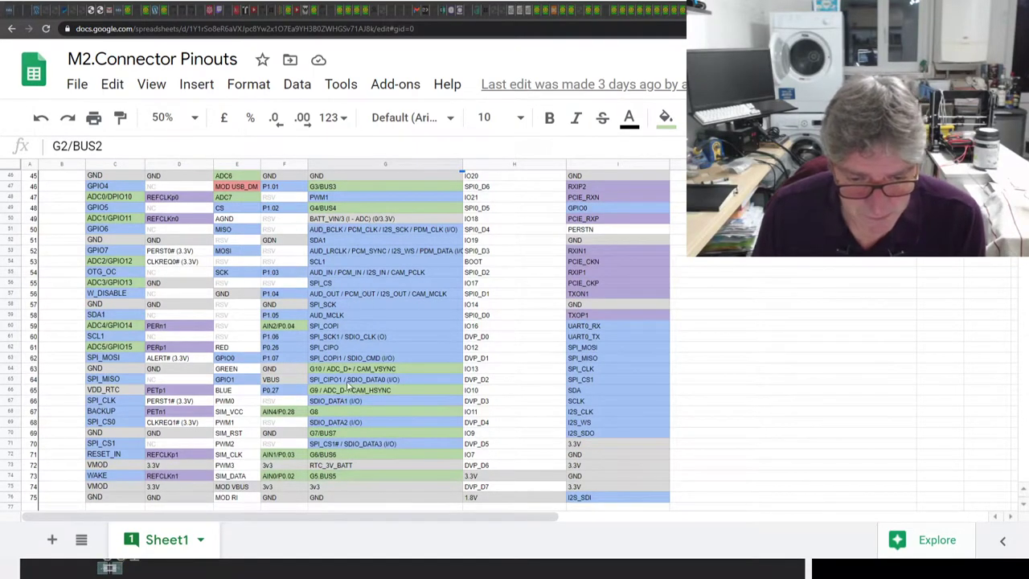
pyautogui.scroll(-1, 347, 384)
pyautogui.scroll(1, 347, 385)
pyautogui.scroll(3, 346, 382)
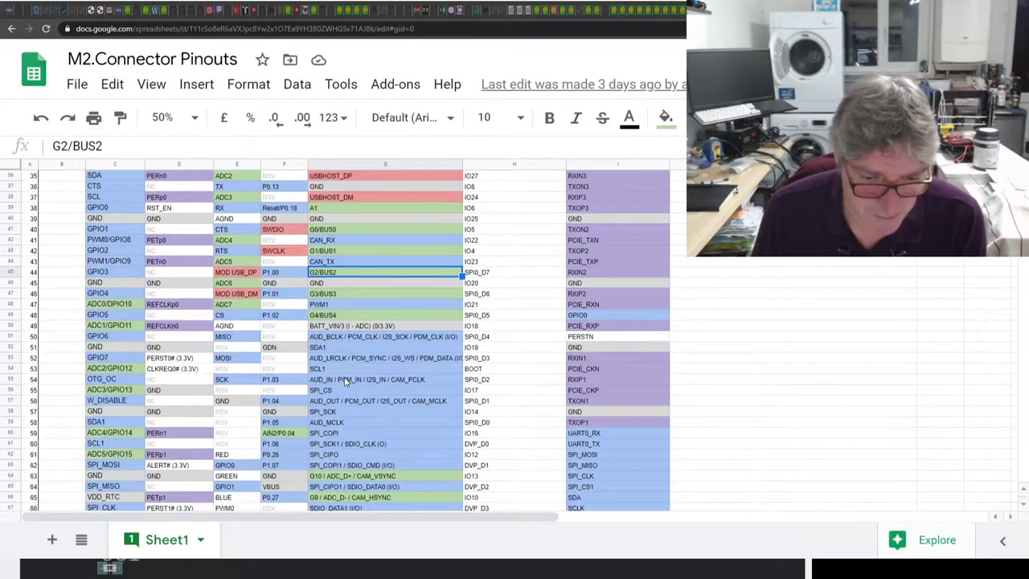
pyautogui.scroll(-3, 345, 382)
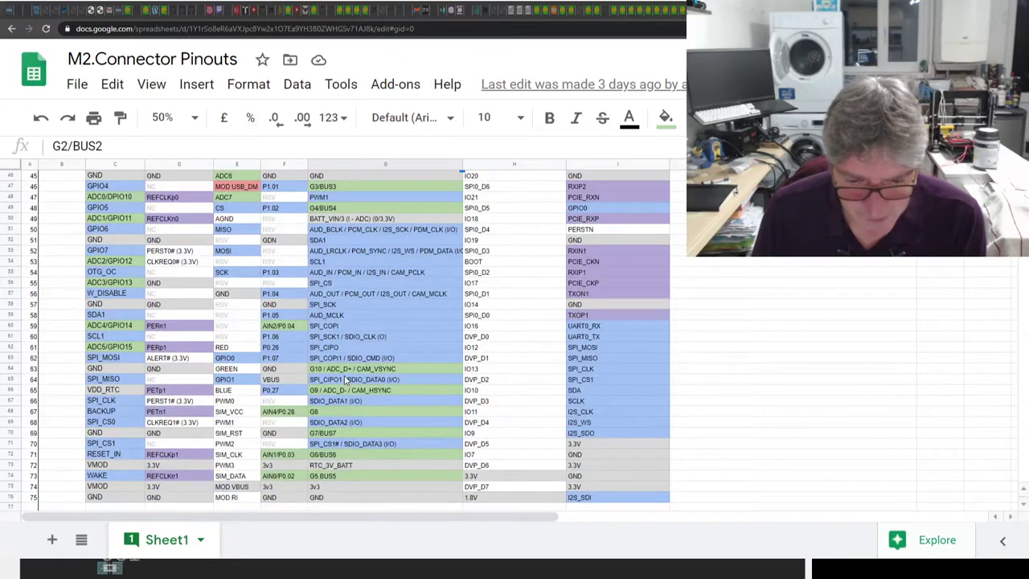
pyautogui.scroll(4, 345, 380)
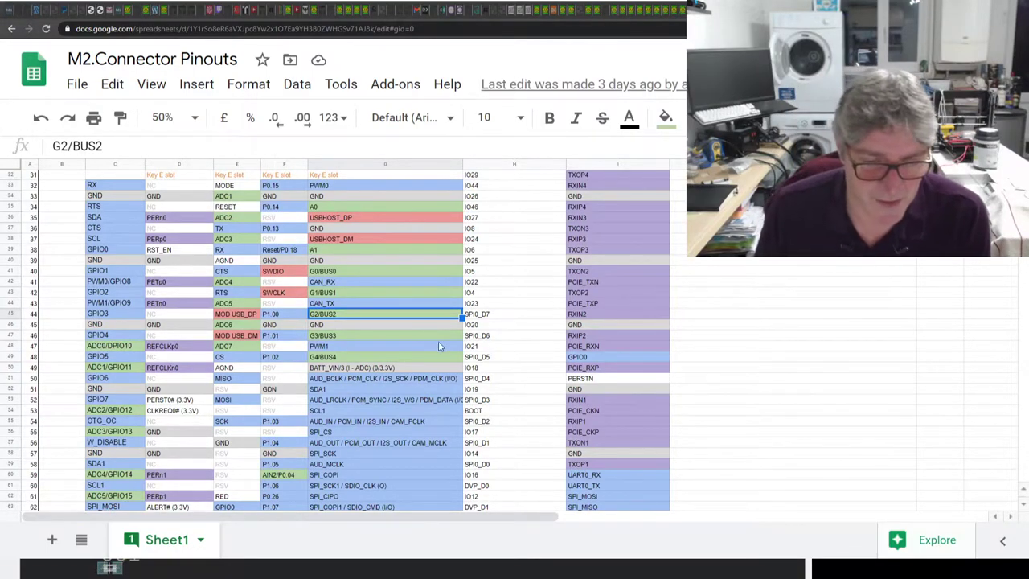
pyautogui.scroll(-3, 408, 271)
pyautogui.scroll(6, 397, 280)
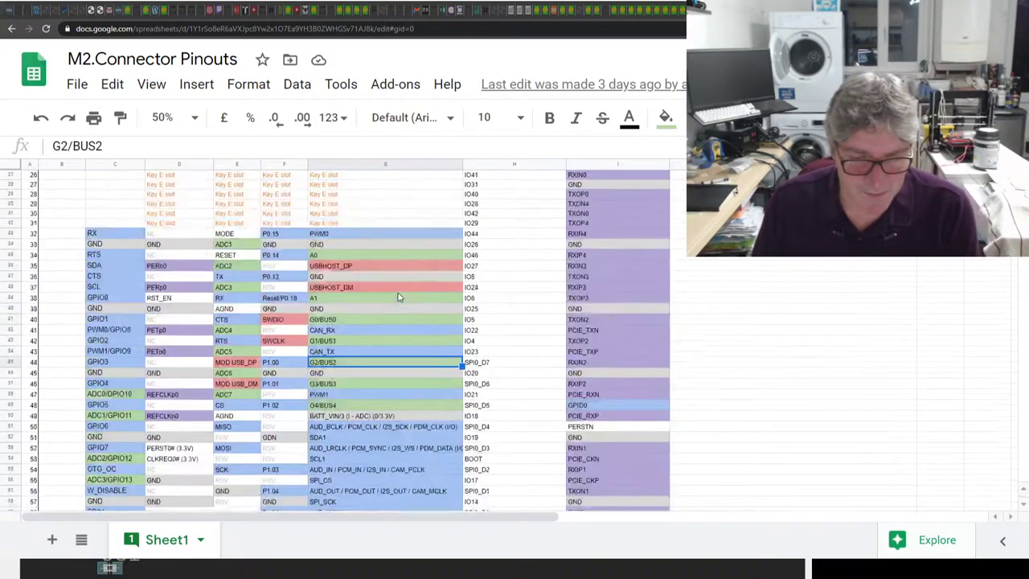
# Compare the M2.Com, Google, Particle, MakerDiary and MicroMod pin assignments over the full length of the pinout table
pyautogui.scroll(-4, 356, 370)
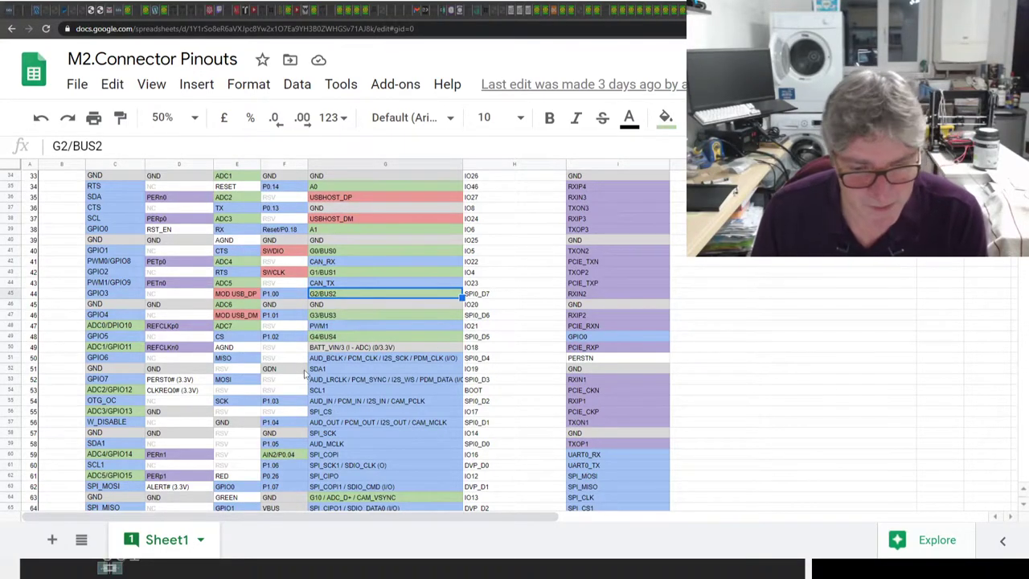
pyautogui.scroll(4, 261, 308)
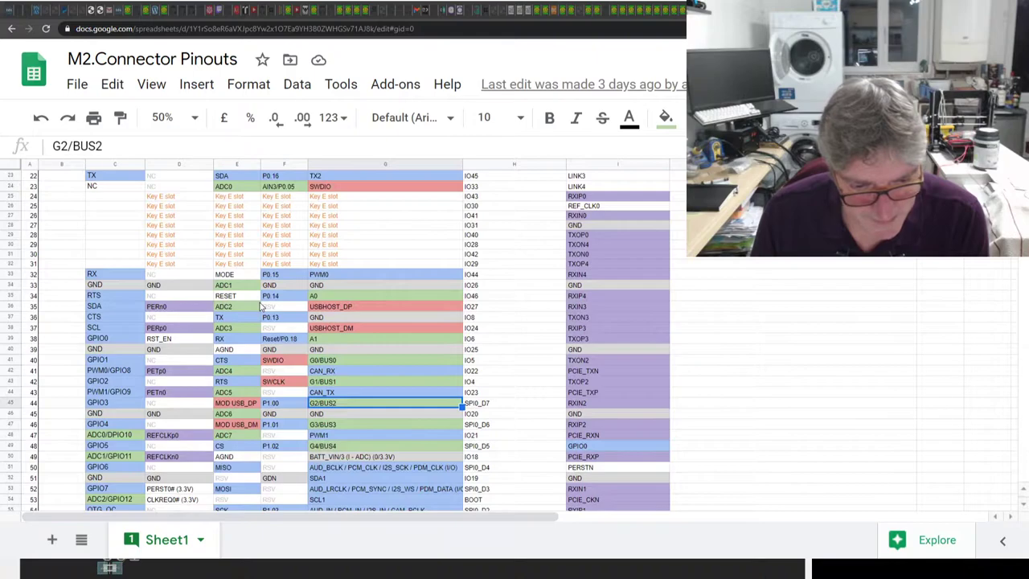
pyautogui.scroll(-10, 262, 308)
pyautogui.scroll(5, 260, 308)
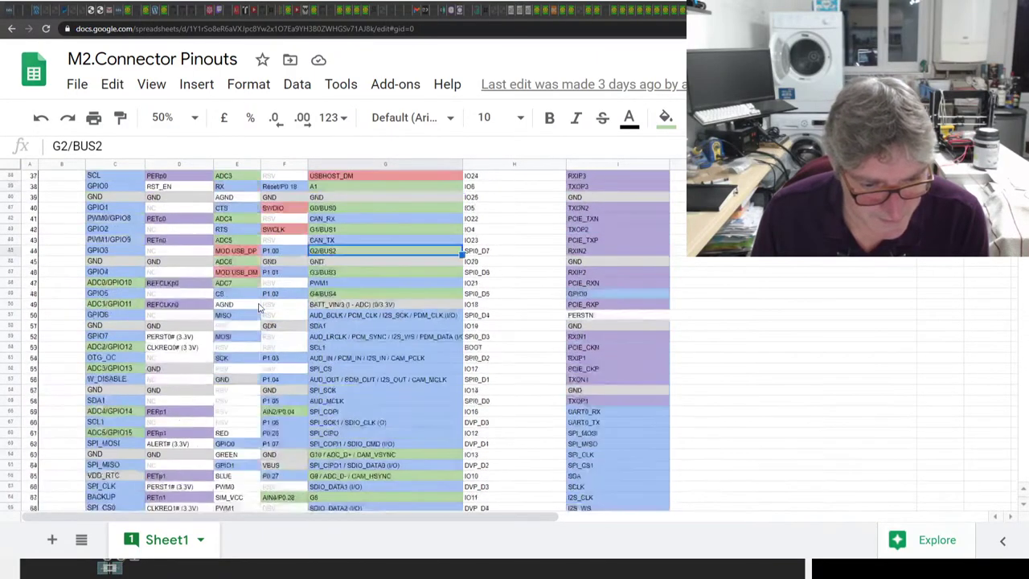
pyautogui.scroll(2, 178, 344)
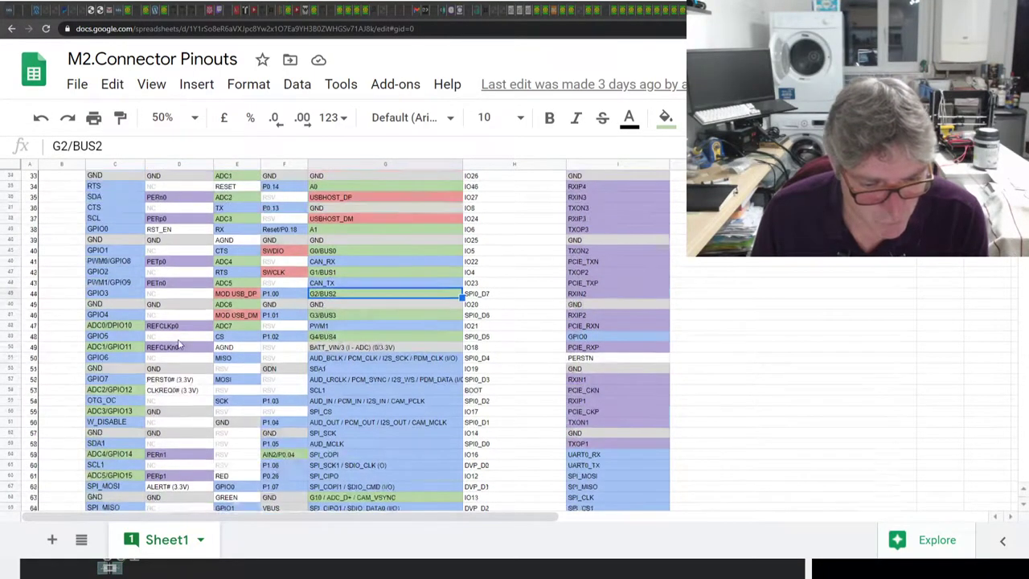
pyautogui.scroll(4, 178, 344)
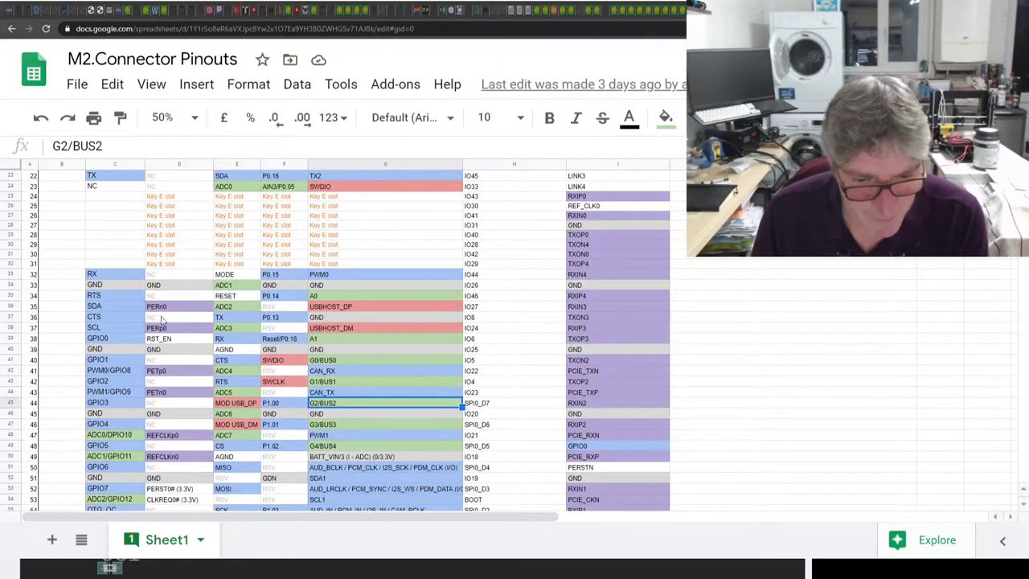
pyautogui.scroll(-7, 278, 346)
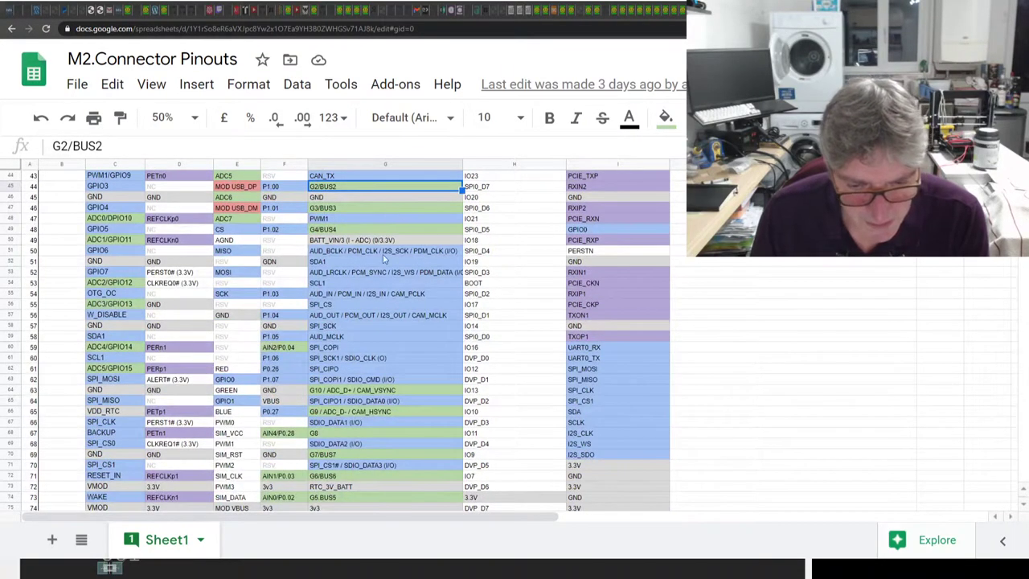
pyautogui.scroll(-7, 380, 319)
pyautogui.scroll(20, 380, 319)
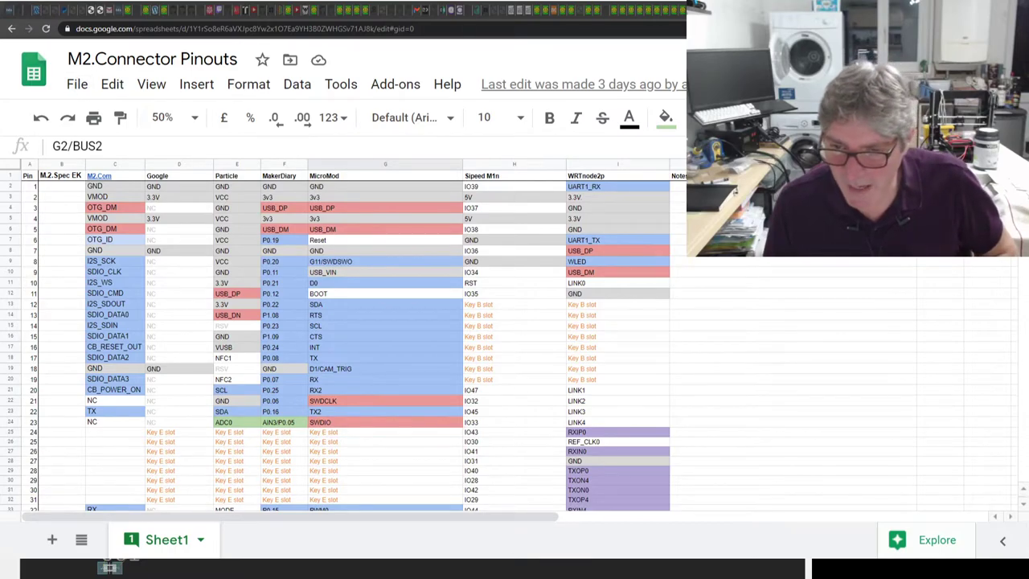
# Switch to the SparkFun product page and inspect the enlarged photo of the MicroMod Data Logging carrier board
pyautogui.hotkey('ctrl', 'Tab')
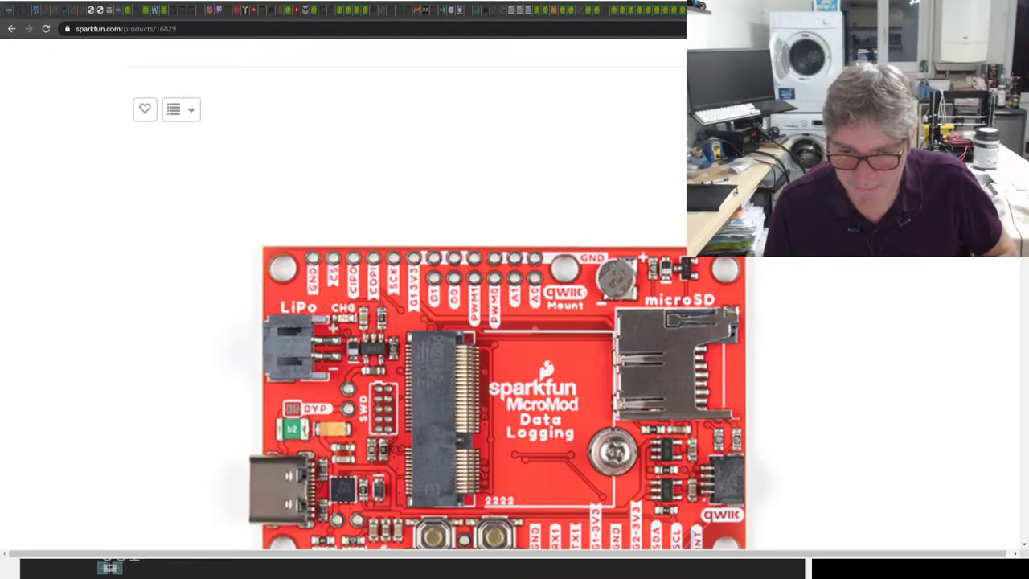
pyautogui.scroll(-2, 498, 322)
pyautogui.scroll(1, 499, 273)
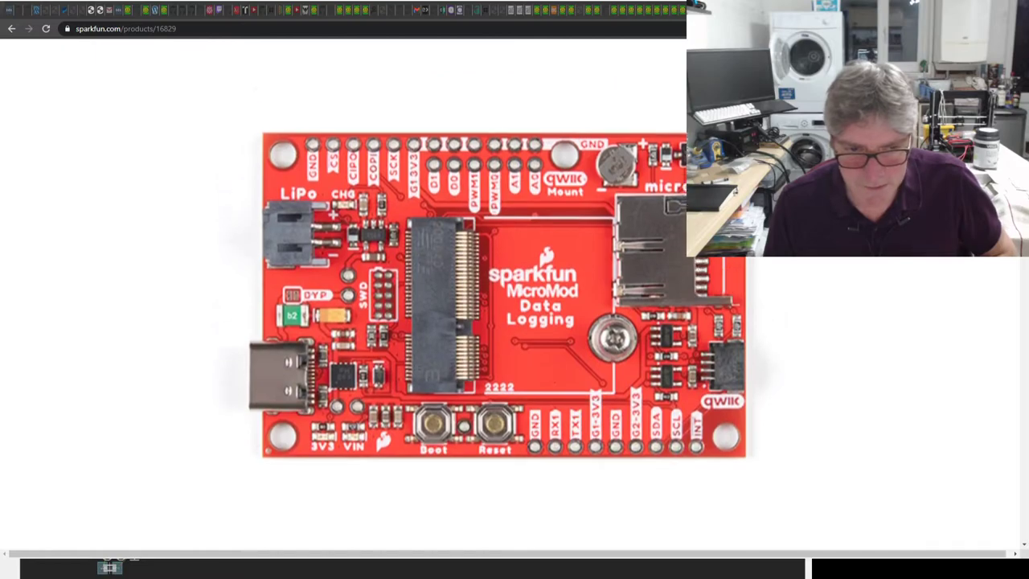
# Return to SparkFun's MicroMod overview and open the product page of the ESP32 processor board
pyautogui.click(11, 29)
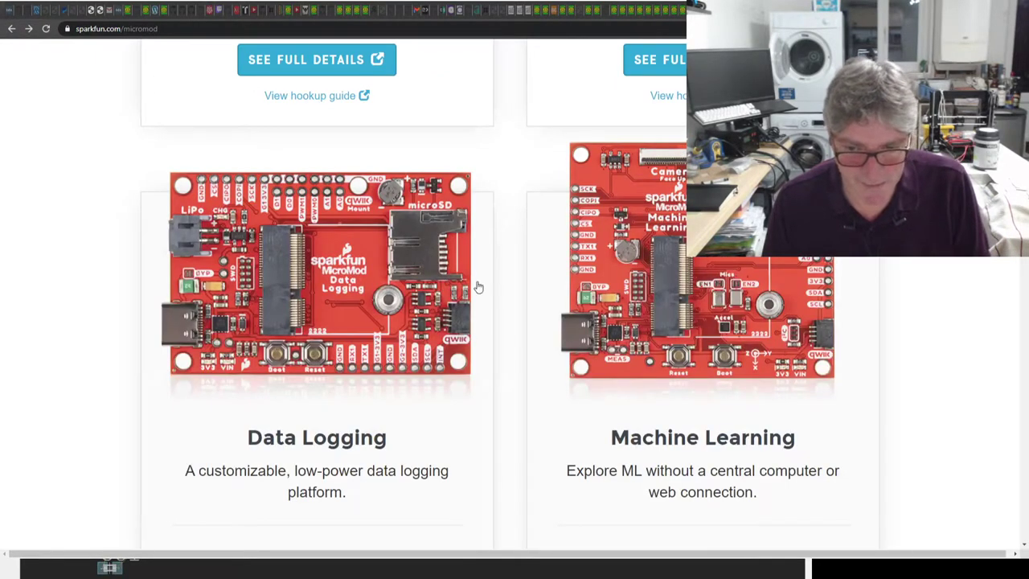
pyautogui.scroll(-10, 474, 287)
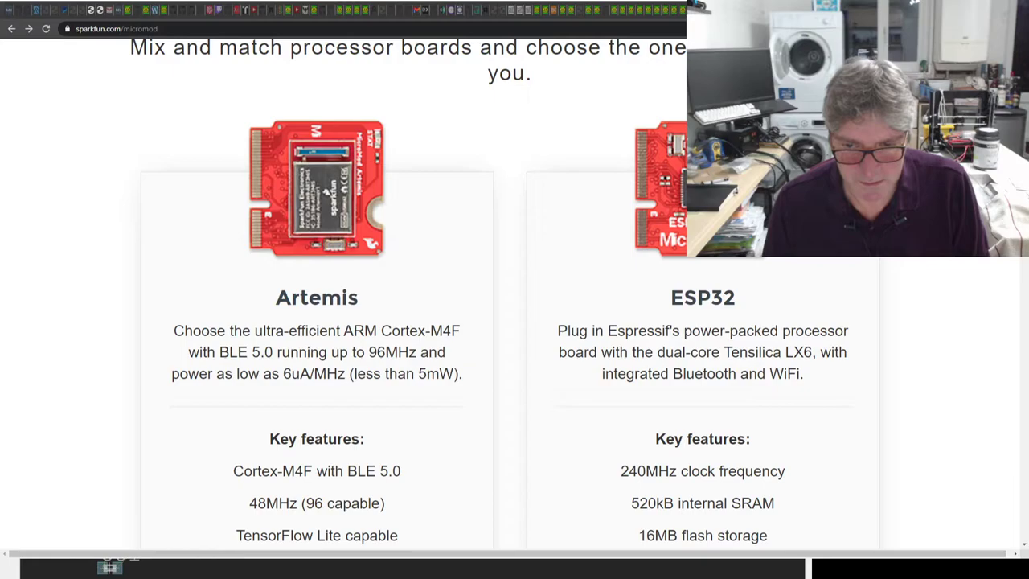
pyautogui.click(597, 299)
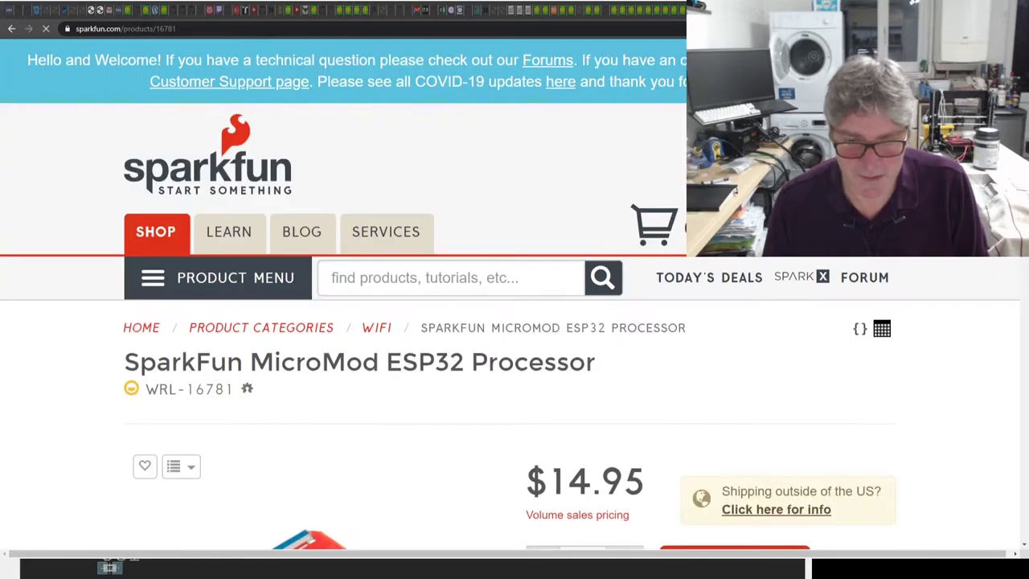
# Show the straight-on front photo of the MicroMod ESP32 processor board and enlarge it
pyautogui.scroll(-8, 345, 260)
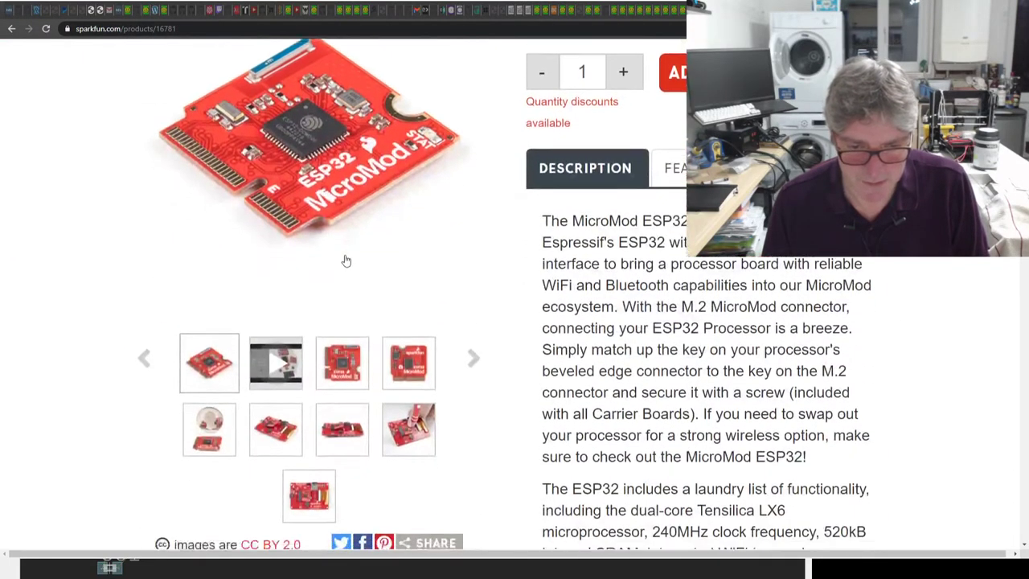
pyautogui.click(336, 225)
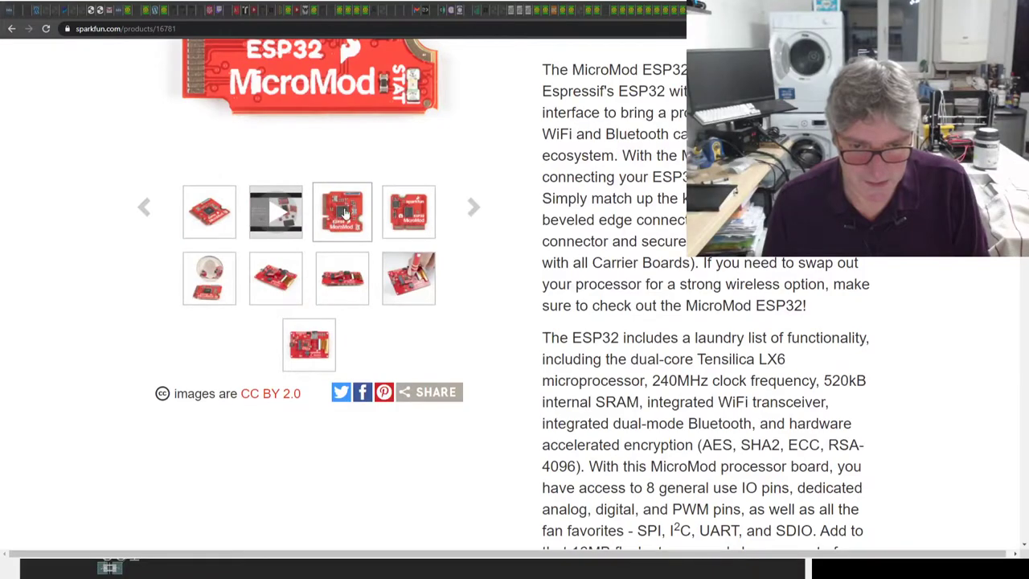
pyautogui.scroll(3, 386, 184)
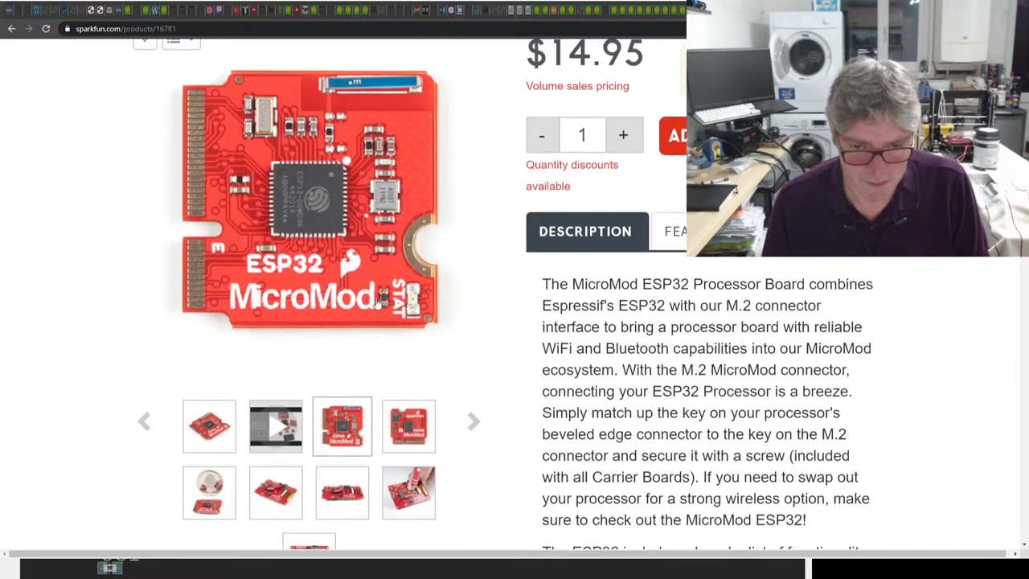
pyautogui.click(300, 187)
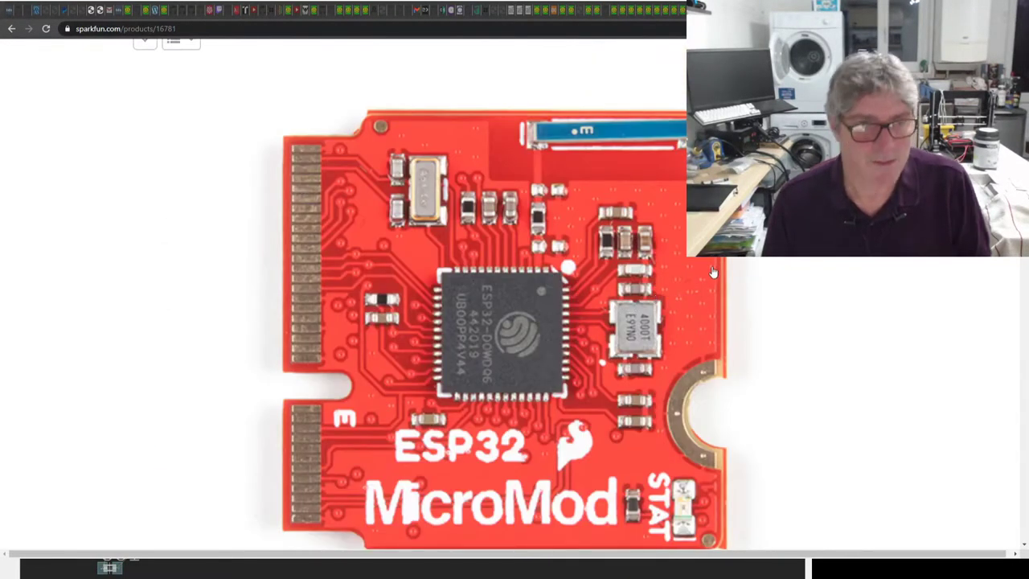